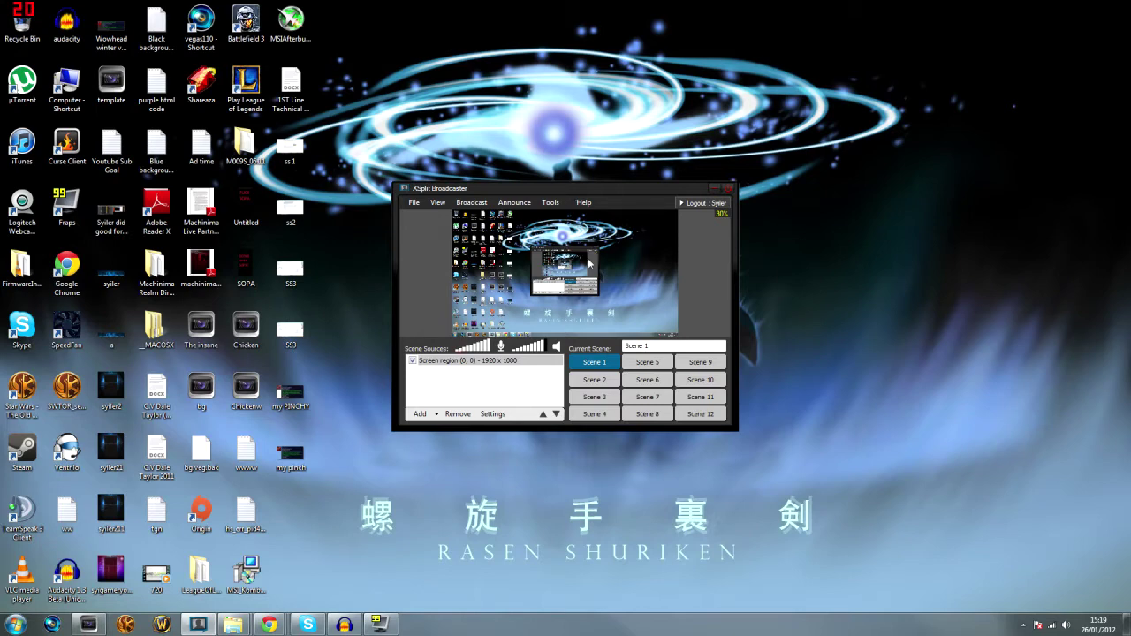
Scale the preview viewport to 90%
{"action": "left_click", "coordinate": [470, 378]}
{"action": "left_click", "coordinate": [478, 363]}
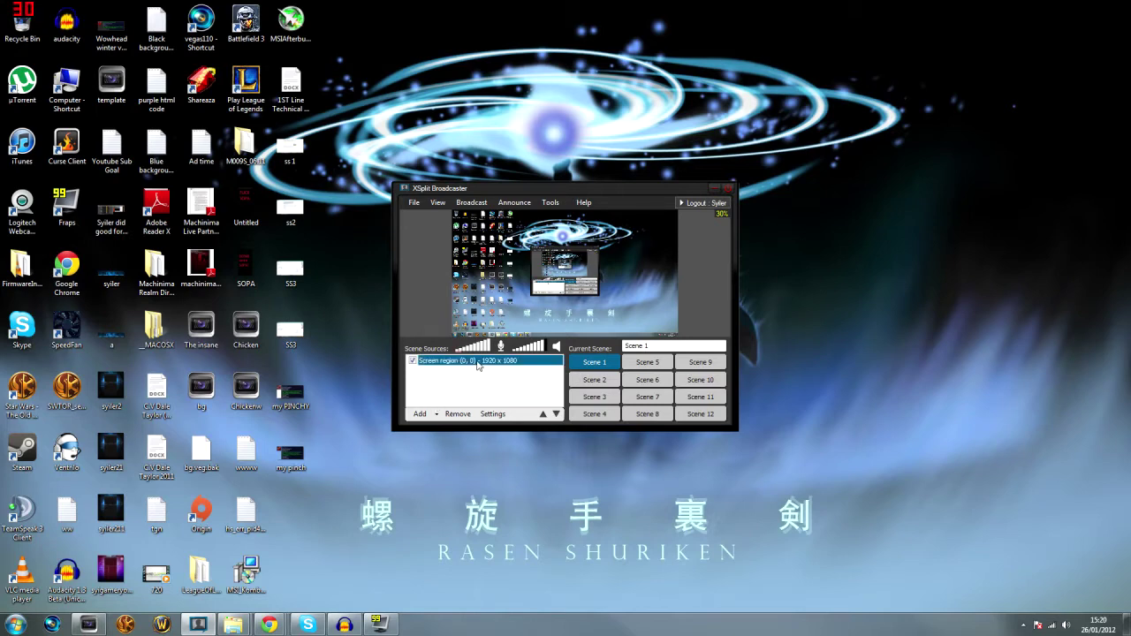
{"action": "left_click", "coordinate": [499, 226]}
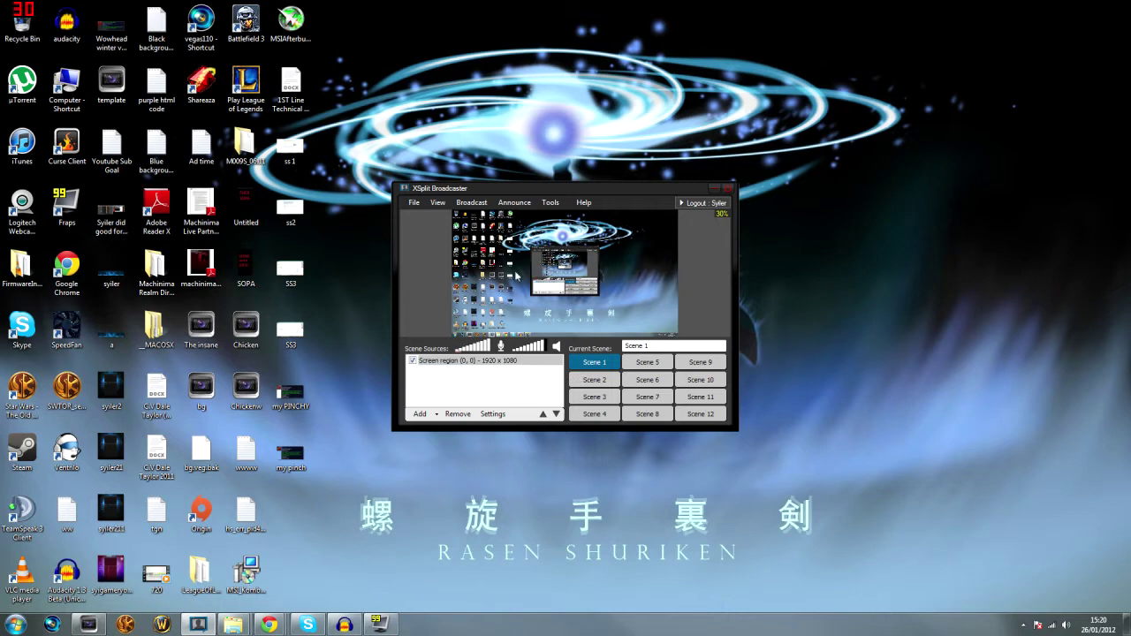
{"action": "left_click", "coordinate": [438, 202]}
{"action": "mouse_move", "coordinate": [478, 270]}
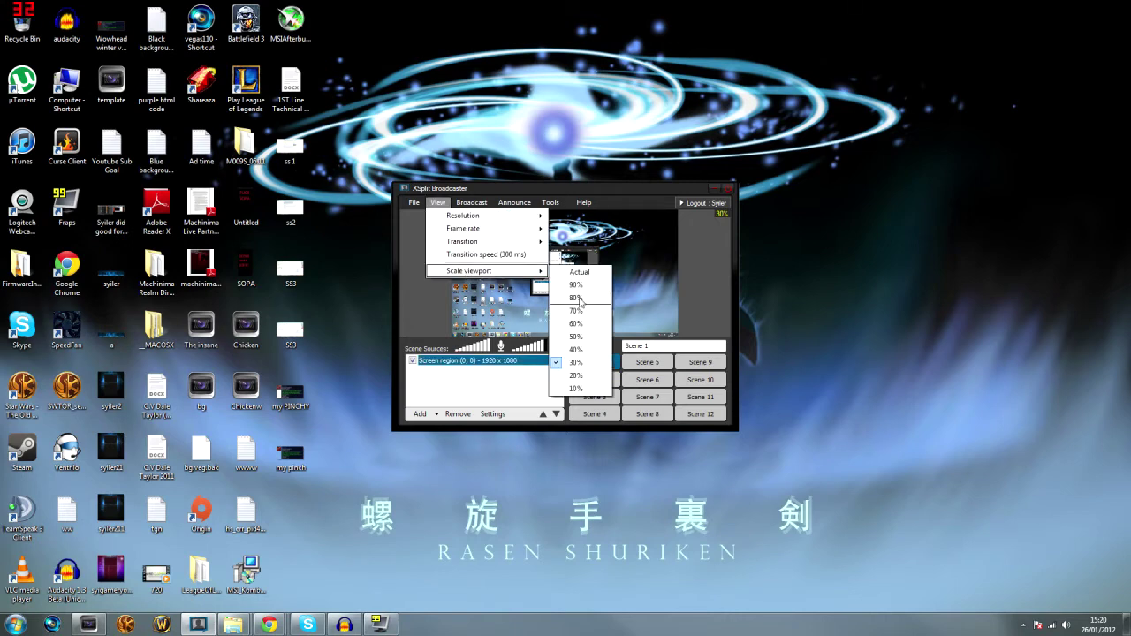
{"action": "left_click", "coordinate": [583, 295]}
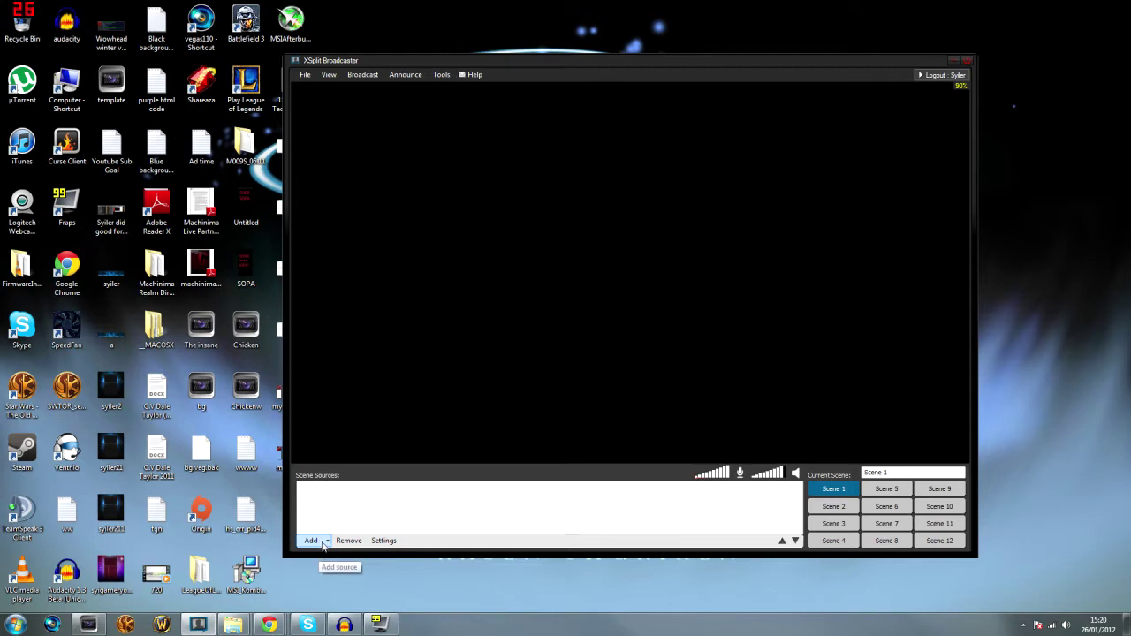
Add a screen region capturing just the desktop template icon and enlarge it in the preview
{"action": "left_click", "coordinate": [323, 542]}
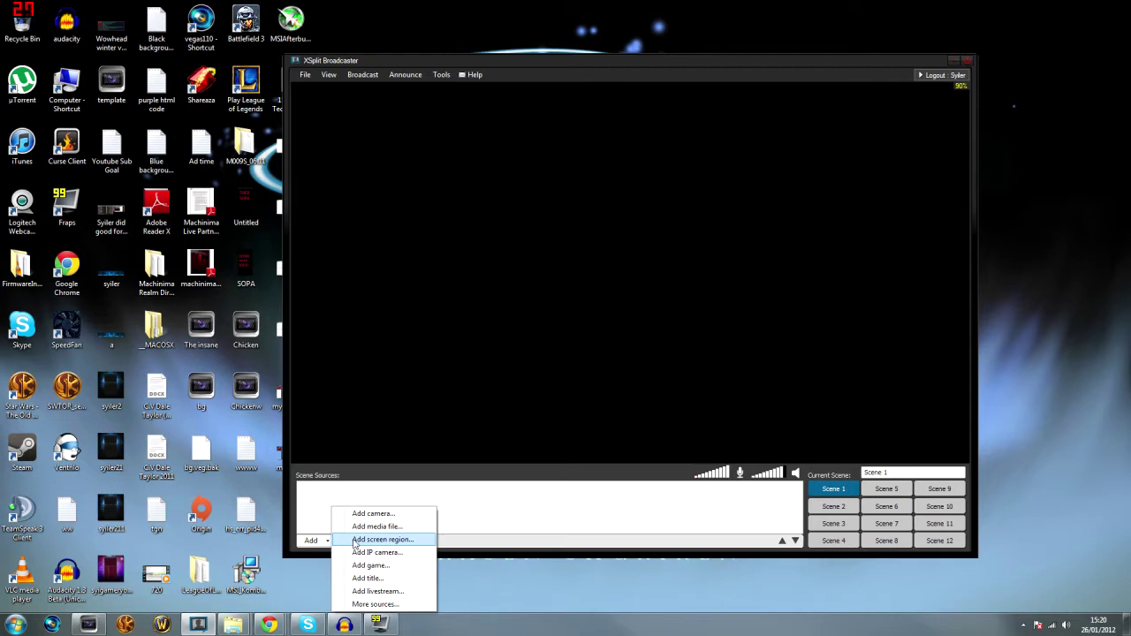
{"action": "left_click", "coordinate": [358, 540]}
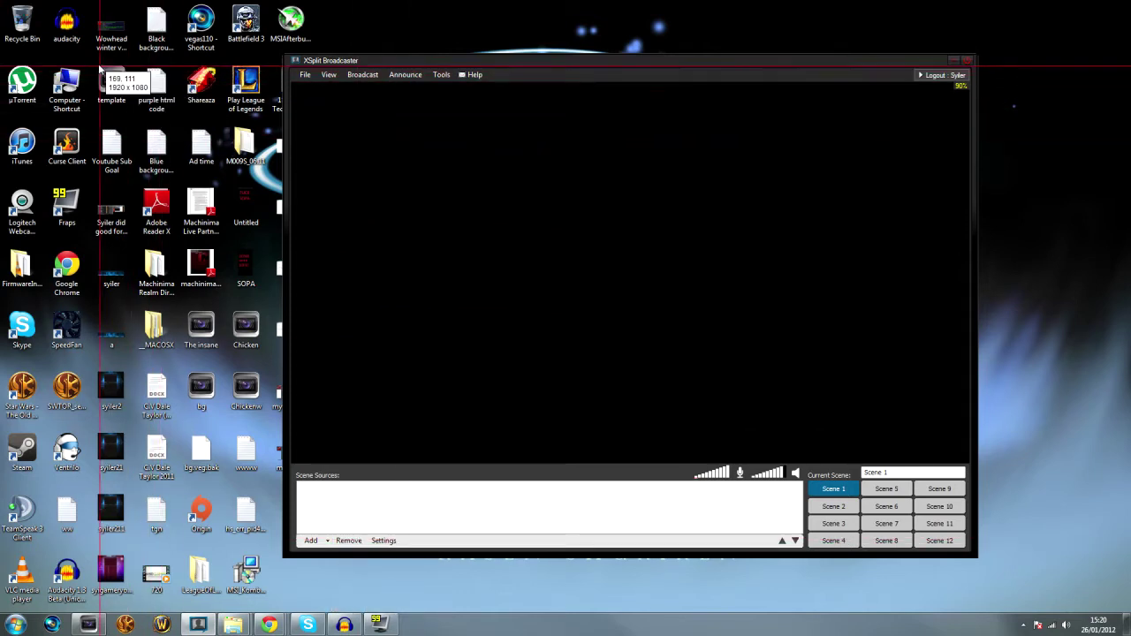
{"action": "left_click_drag", "start_coordinate": [93, 61], "coordinate": [131, 107]}
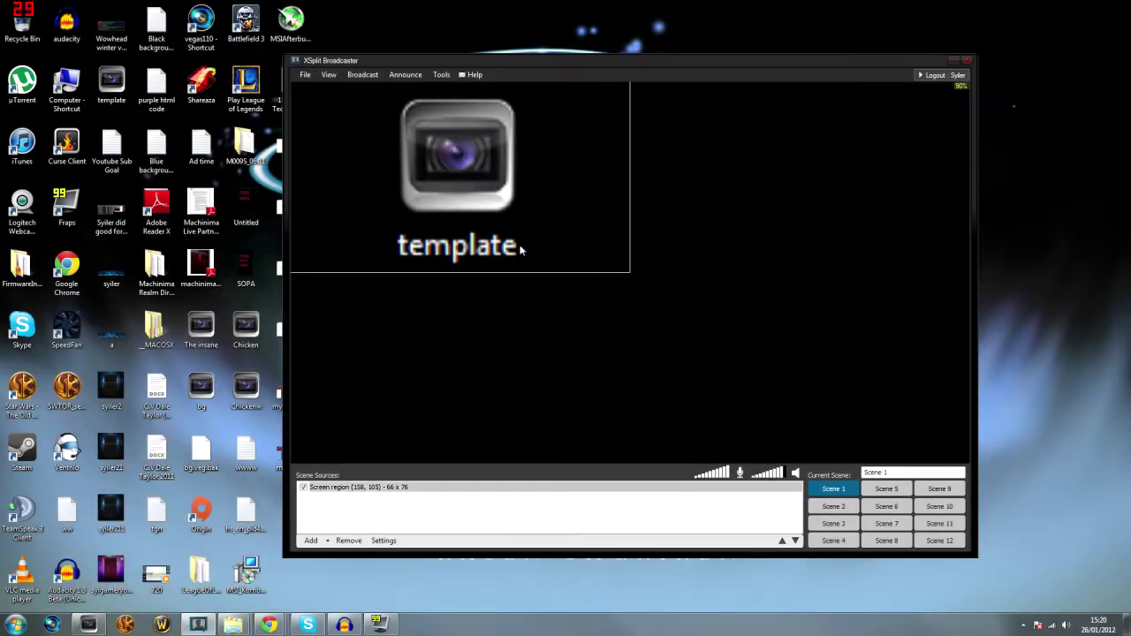
{"action": "left_click_drag", "start_coordinate": [630, 267], "coordinate": [984, 489]}
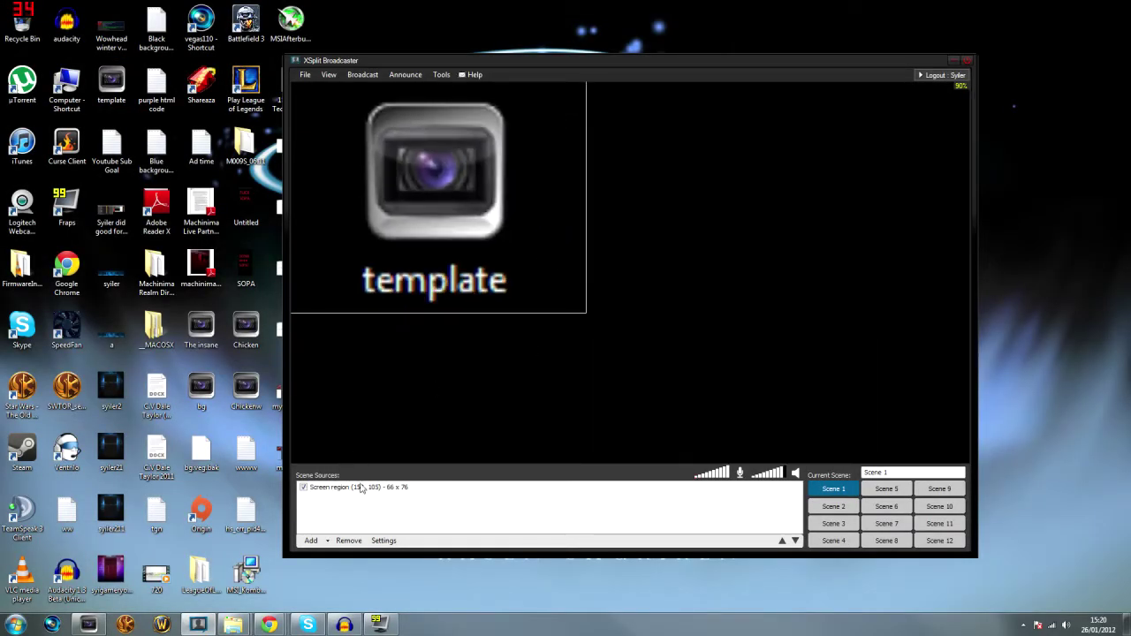
{"action": "left_click", "coordinate": [363, 488]}
Remove the icon capture and add a full 1920 x 1080 desktop screen region
{"action": "left_click", "coordinate": [337, 540]}
{"action": "left_click", "coordinate": [327, 540]}
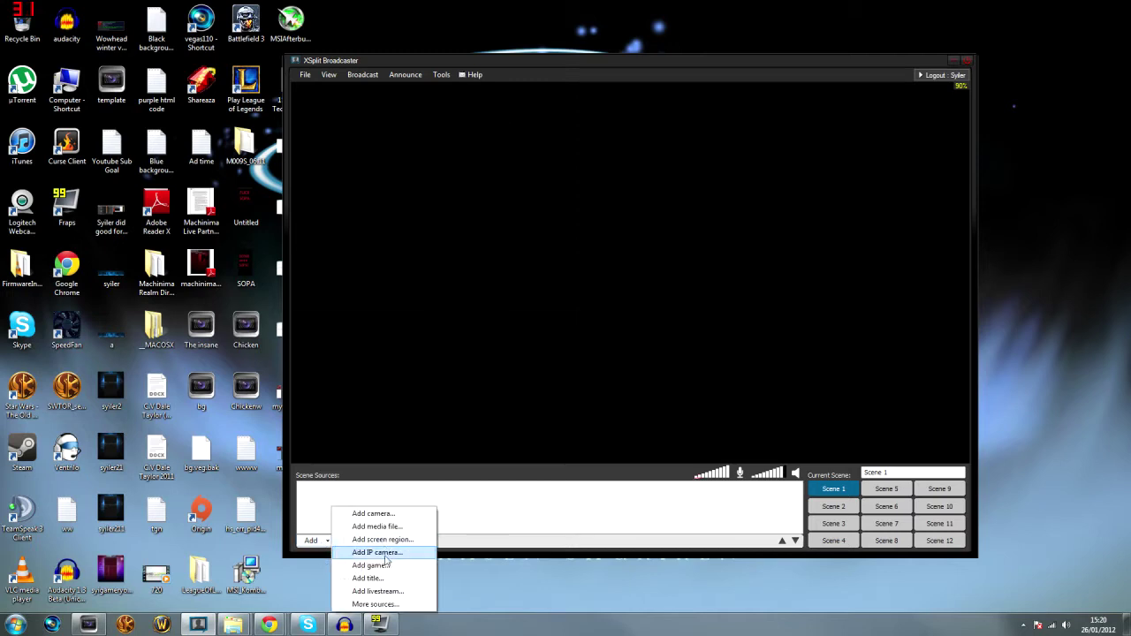
{"action": "left_click", "coordinate": [372, 541]}
{"action": "left_click", "coordinate": [995, 233]}
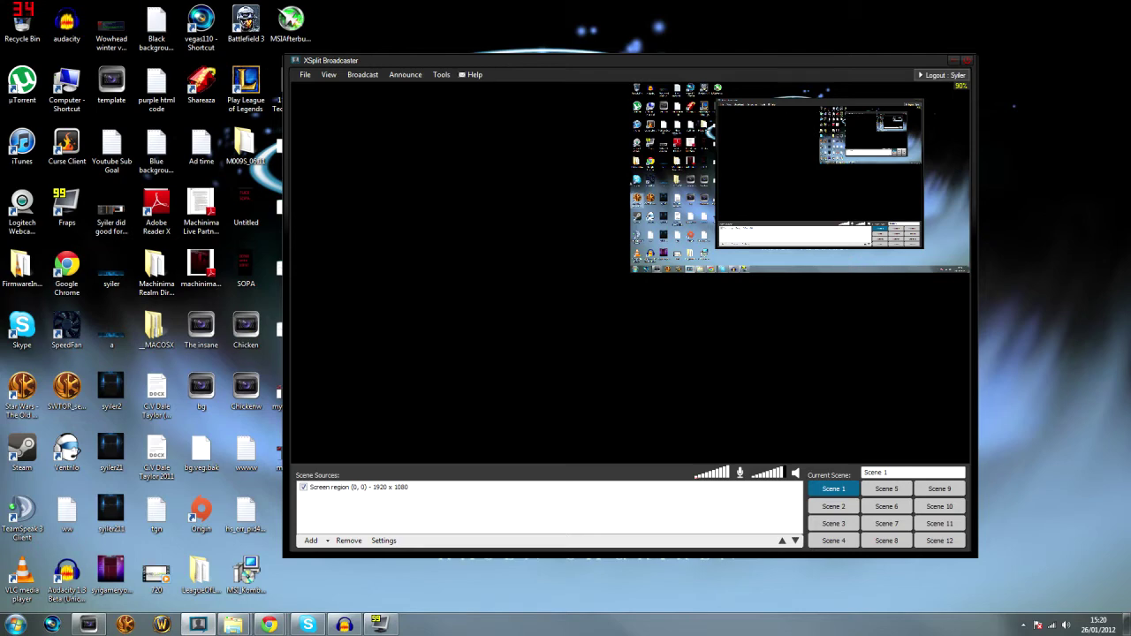
Move the desktop capture up-right and stretch it to nearly fill the preview
{"action": "left_click", "coordinate": [678, 270]}
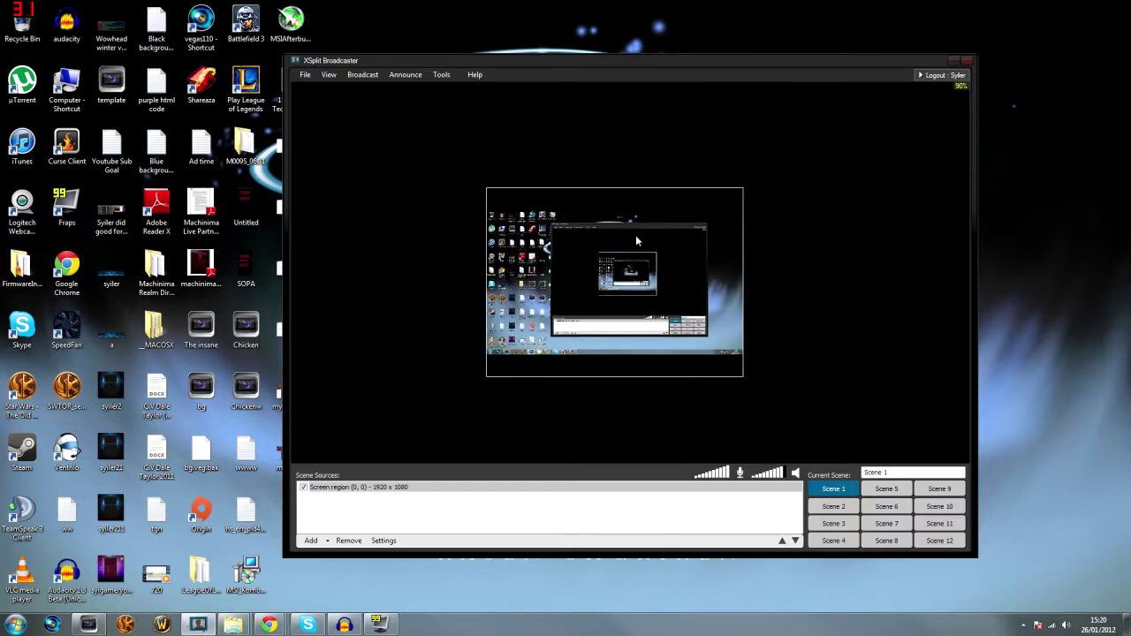
{"action": "left_click_drag", "start_coordinate": [558, 329], "coordinate": [818, 245]}
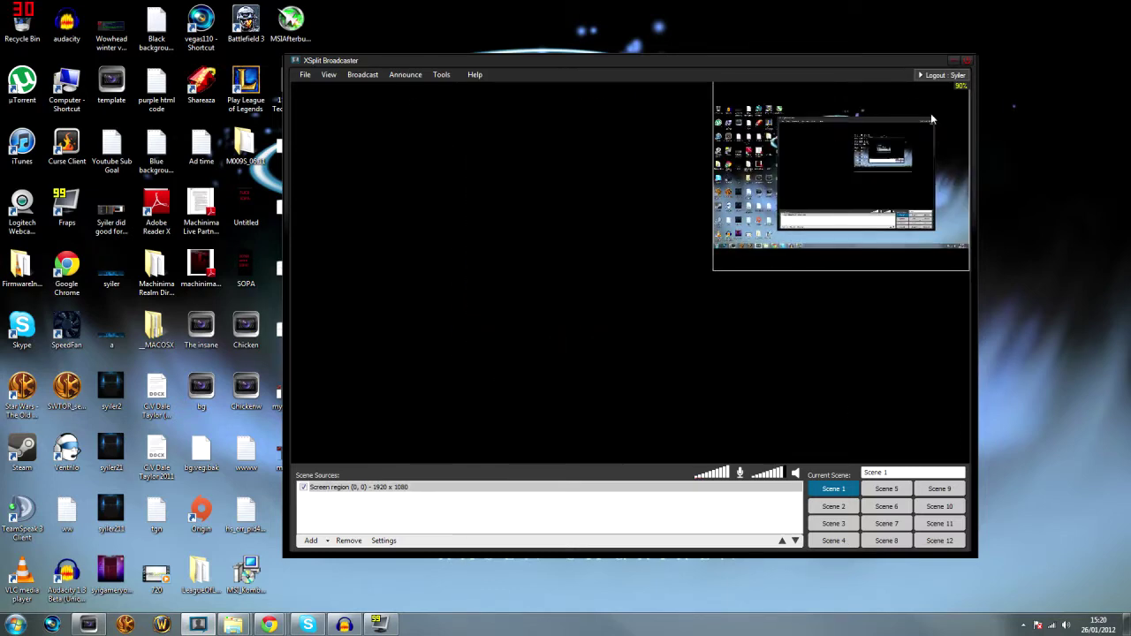
{"action": "left_click_drag", "start_coordinate": [718, 263], "coordinate": [267, 552]}
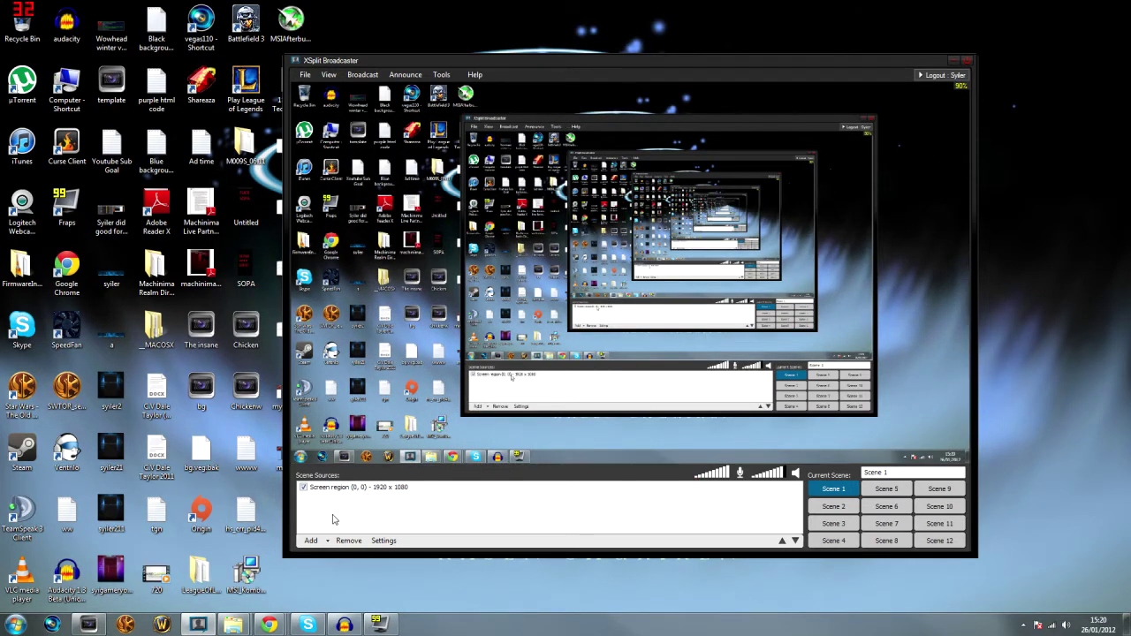
Add the logo image syilerhordebackgroundko.jpg and shrink it into the preview's bottom-left corner
{"action": "left_click", "coordinate": [318, 541]}
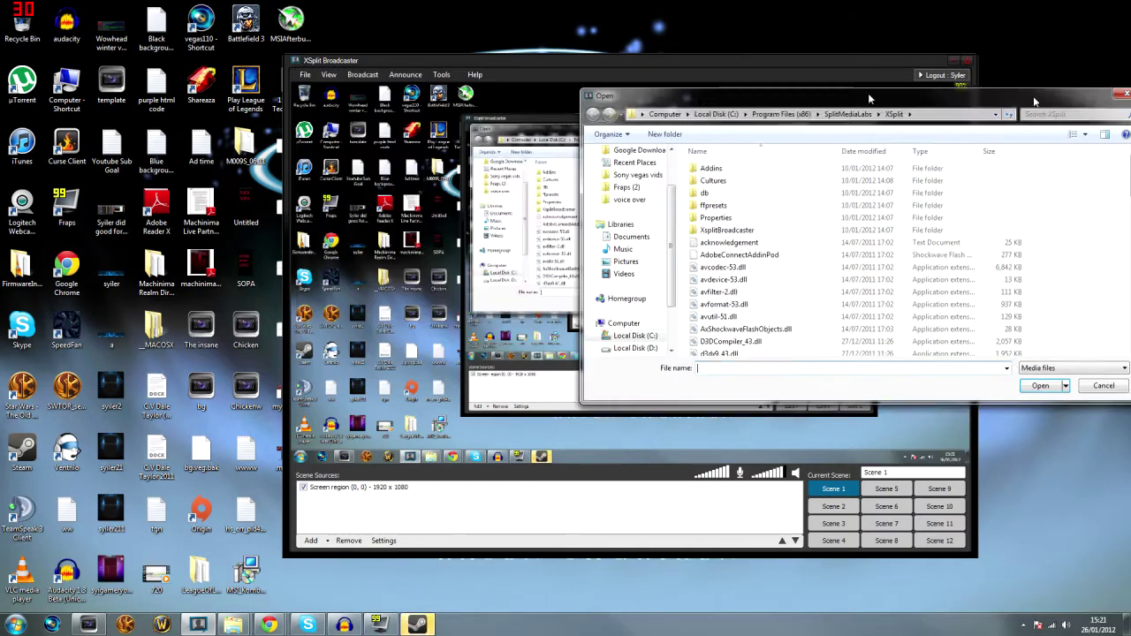
{"action": "key", "text": "Escape"}
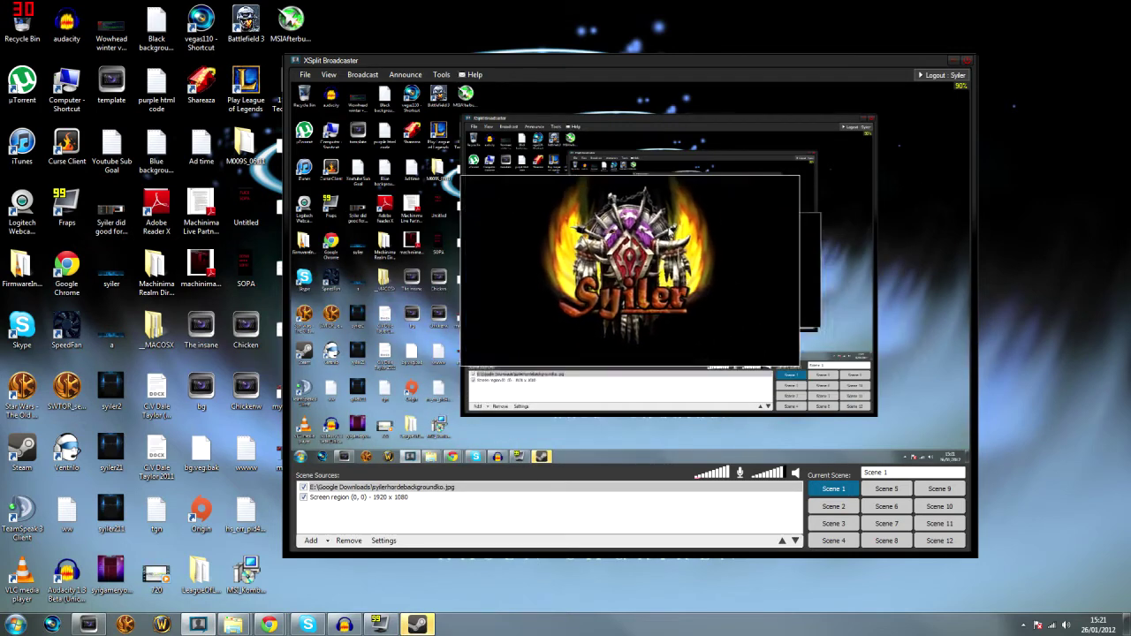
{"action": "left_click", "coordinate": [632, 290]}
{"action": "left_click_drag", "start_coordinate": [632, 290], "coordinate": [413, 368]}
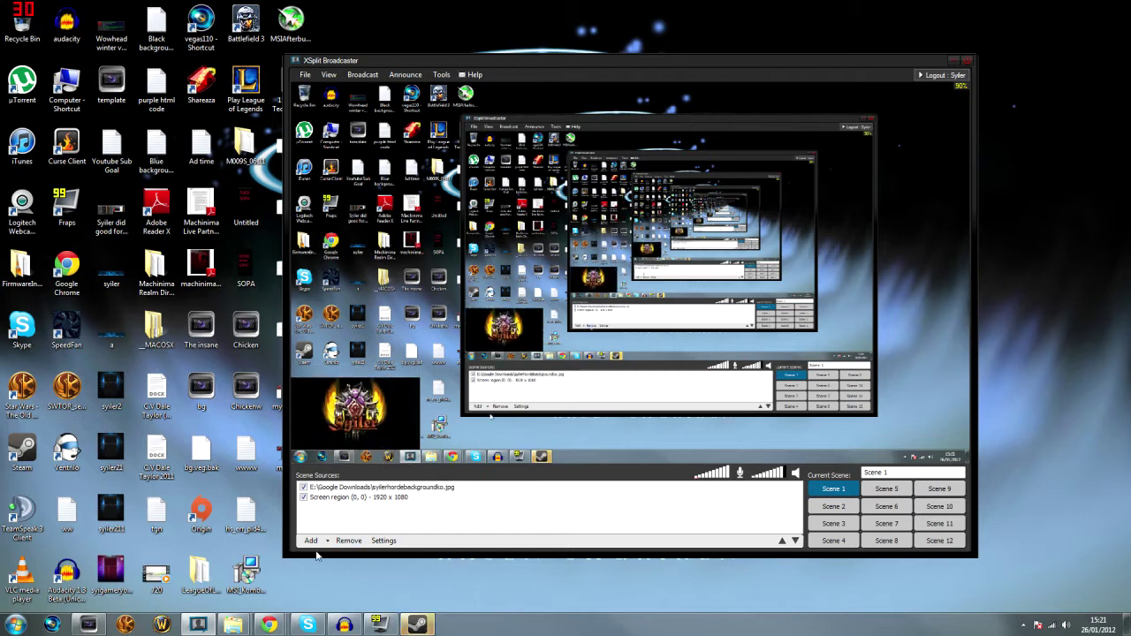
{"action": "left_click", "coordinate": [311, 540]}
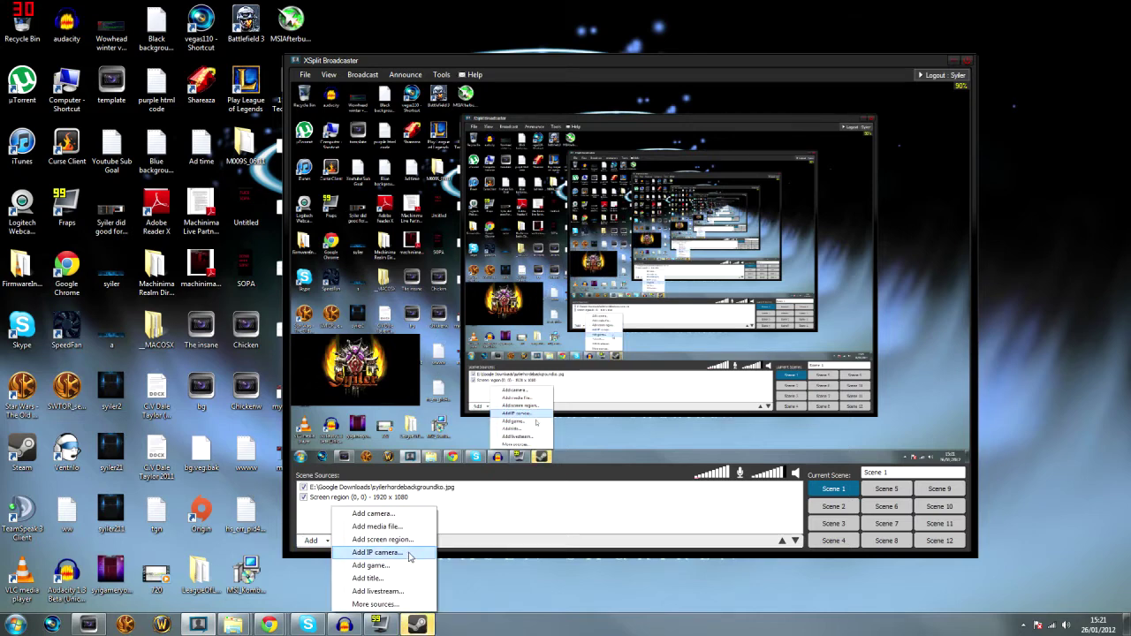
{"action": "left_click", "coordinate": [396, 579]}
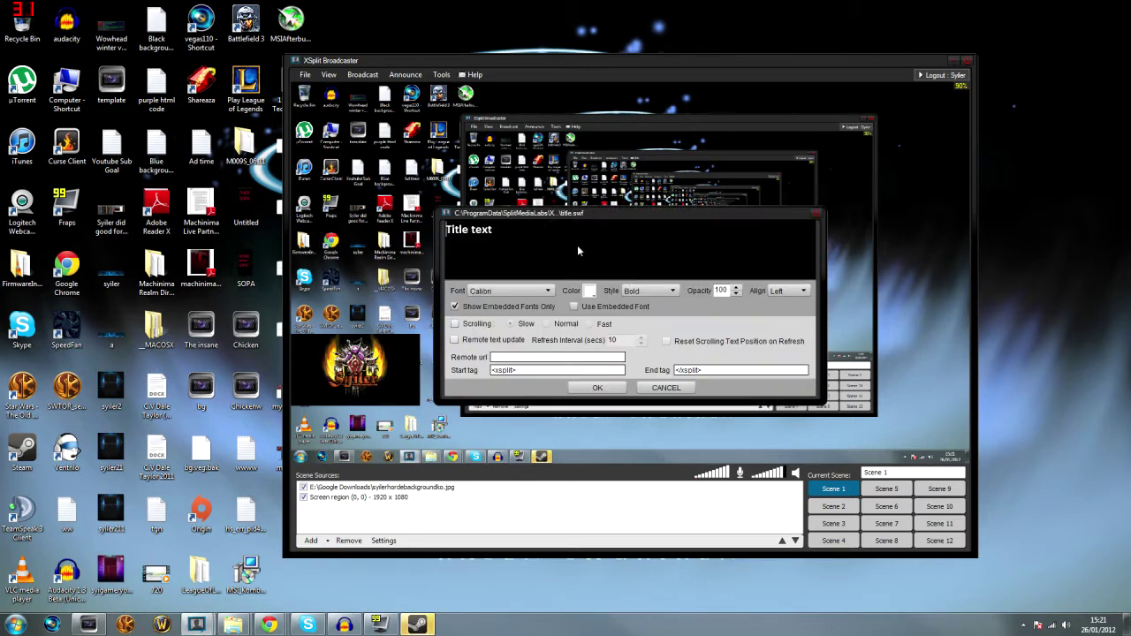
{"action": "left_click_drag", "start_coordinate": [507, 256], "coordinate": [419, 240]}
{"action": "type", "text": "HELLO GUYS "}
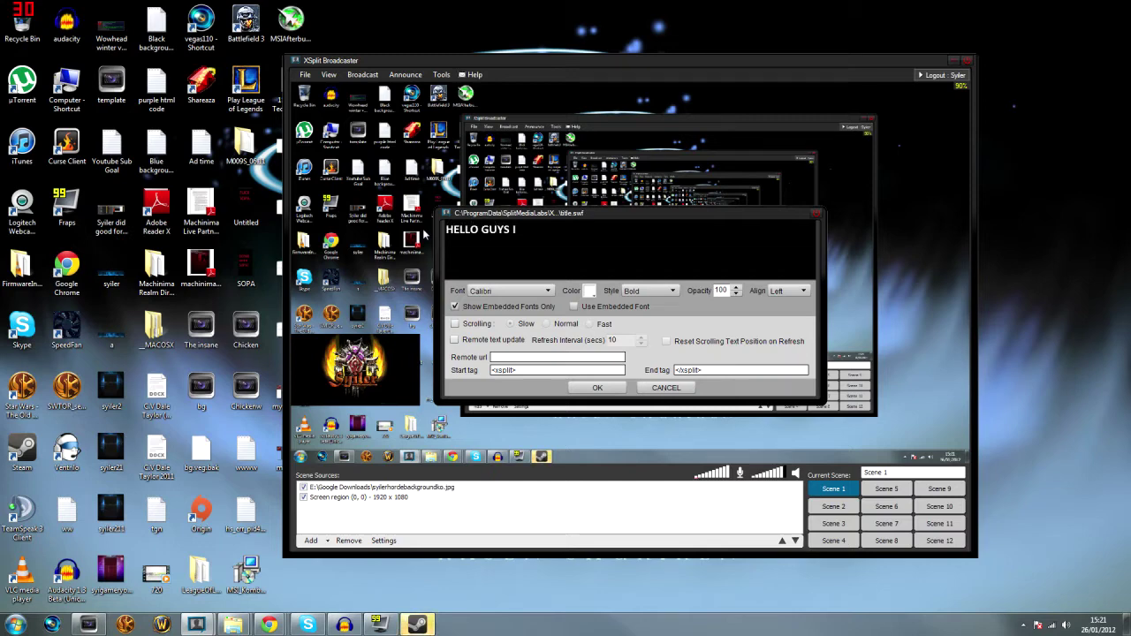
{"action": "type", "text": "I R SYILER POEJGOIEHJOHN OIEG"}
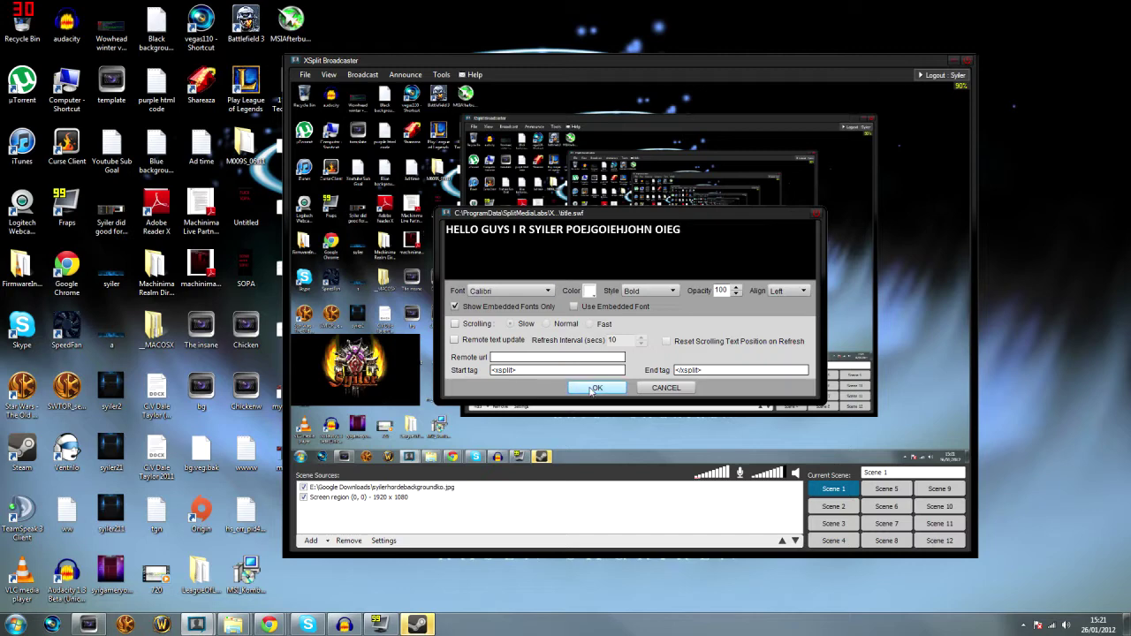
{"action": "left_click", "coordinate": [597, 387]}
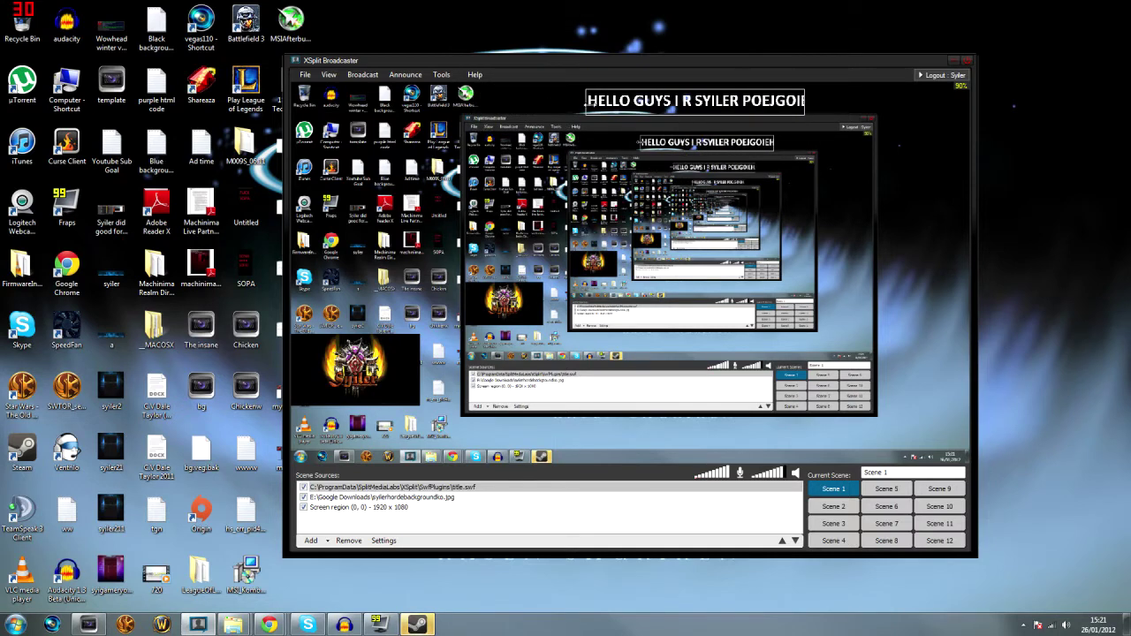
{"action": "right_click", "coordinate": [400, 487]}
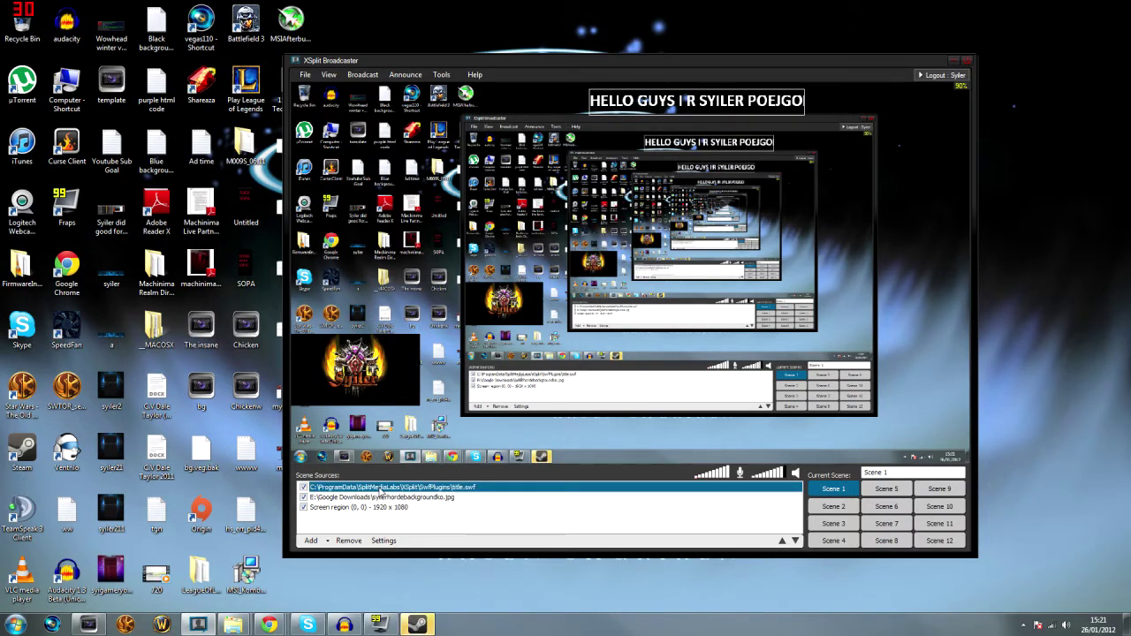
{"action": "left_click", "coordinate": [468, 518]}
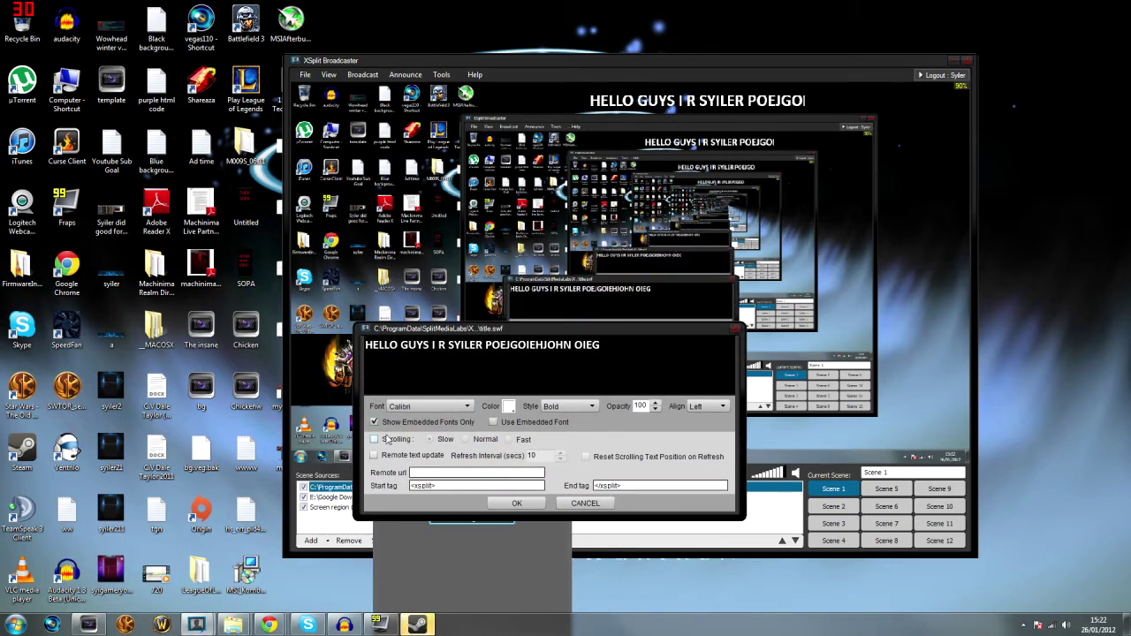
{"action": "left_click", "coordinate": [374, 439]}
{"action": "left_click", "coordinate": [517, 503]}
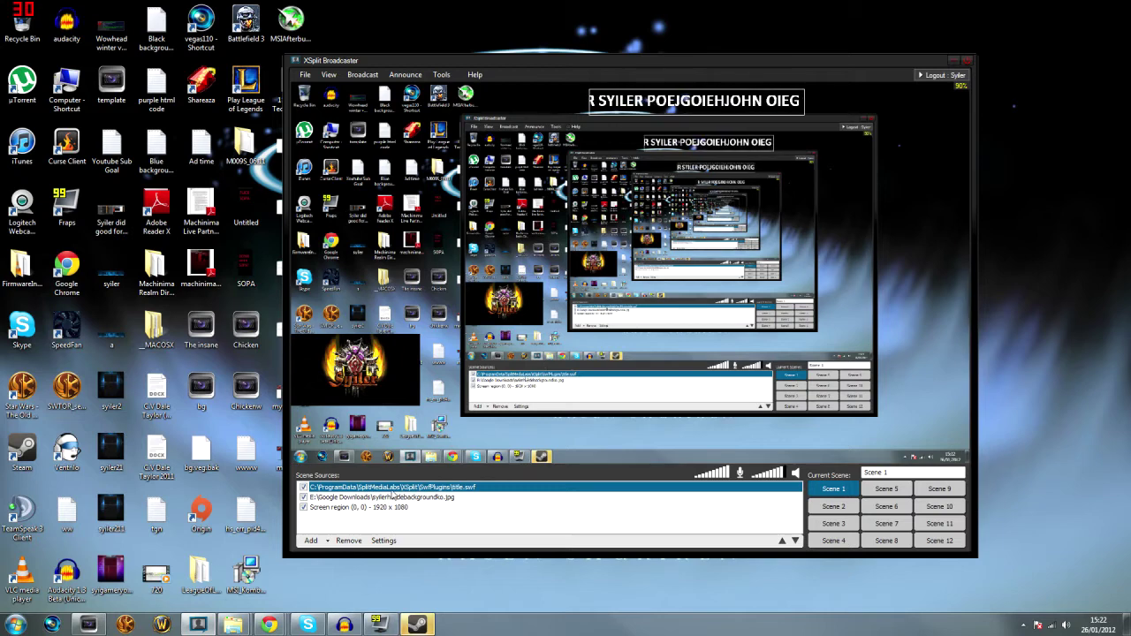
{"action": "key", "text": "Delete"}
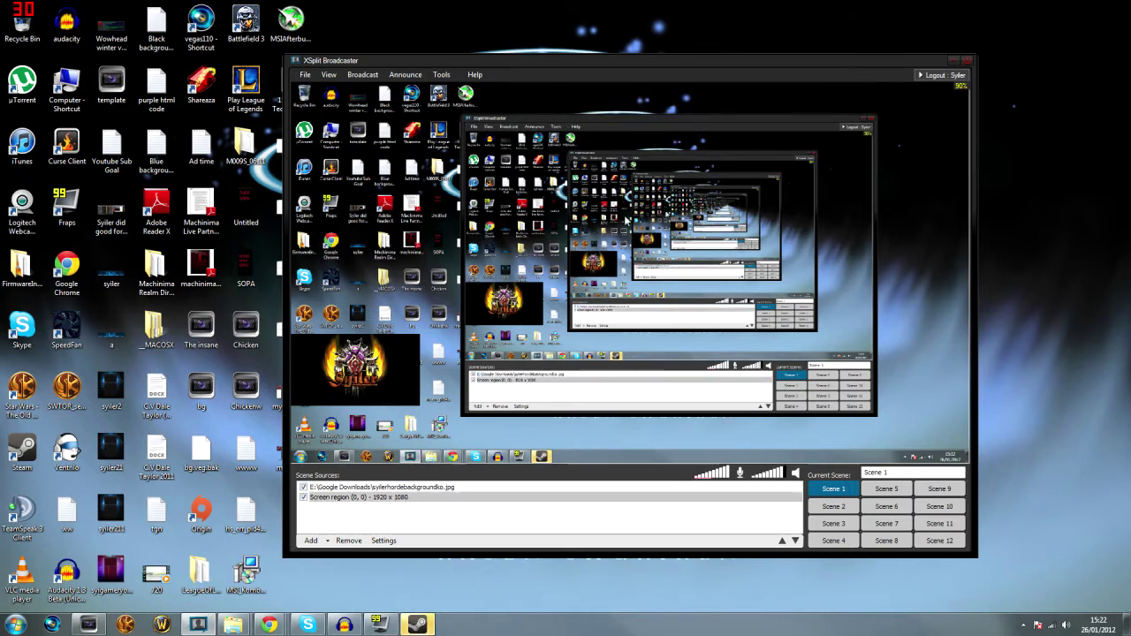
Check the View > Resolution options, currently set to 1280 x 720
{"action": "left_click", "coordinate": [328, 75]}
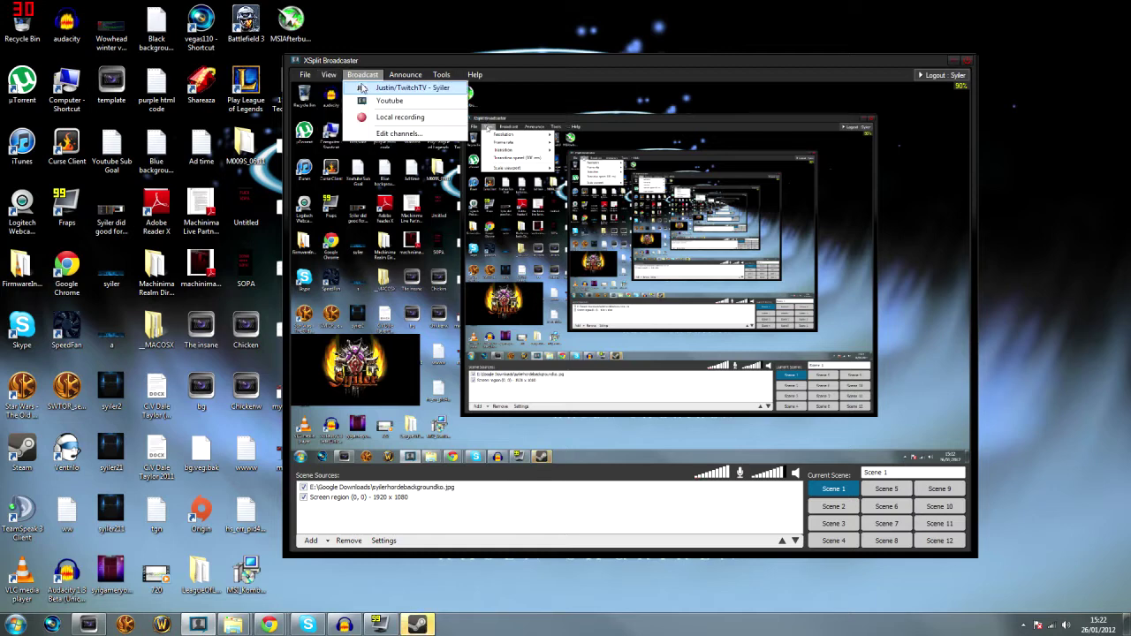
{"action": "mouse_move", "coordinate": [336, 92]}
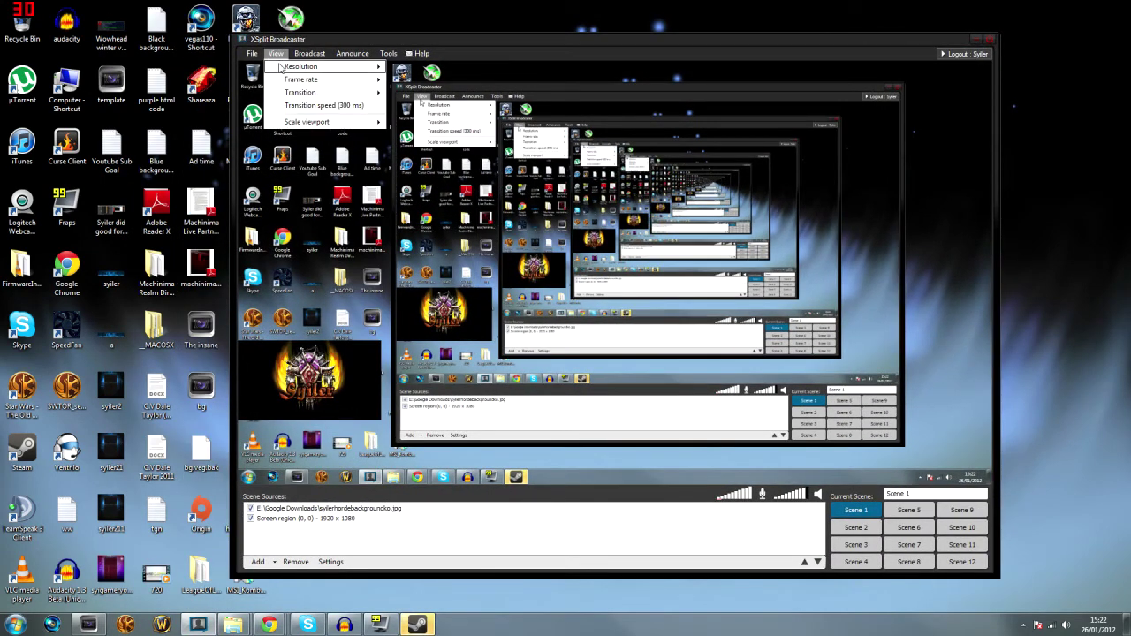
Add 1088 x 612 (16:9) to the offered output resolutions and save the user settings
{"action": "mouse_move", "coordinate": [336, 66]}
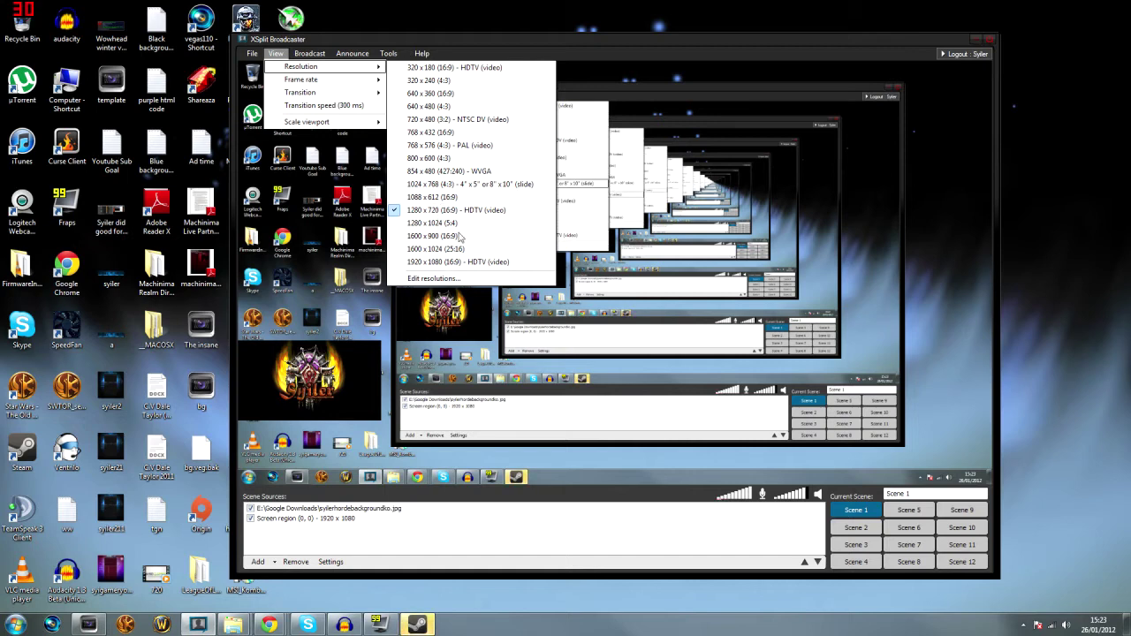
{"action": "left_click", "coordinate": [433, 278]}
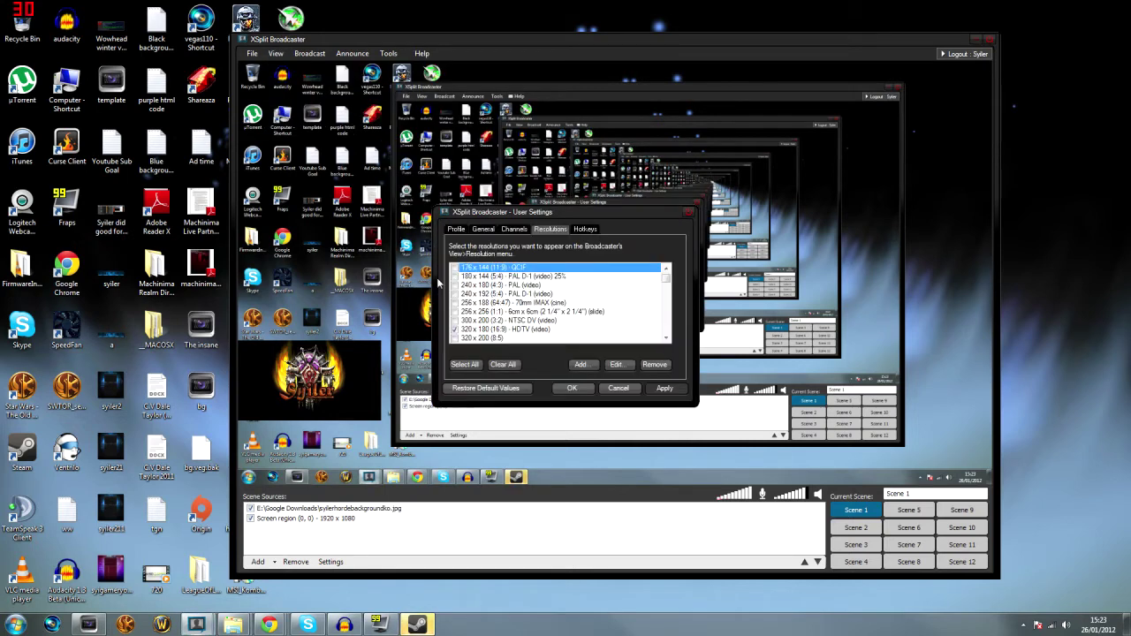
{"action": "left_click_drag", "start_coordinate": [667, 281], "coordinate": [665, 316]}
{"action": "left_click", "coordinate": [478, 268]}
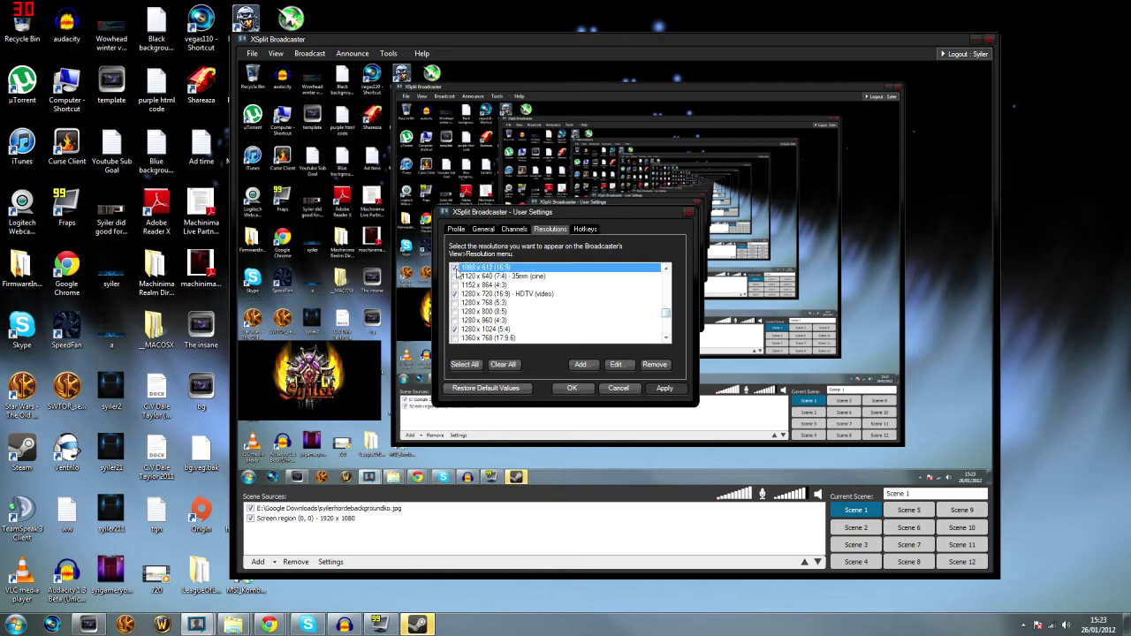
{"action": "left_click", "coordinate": [659, 390]}
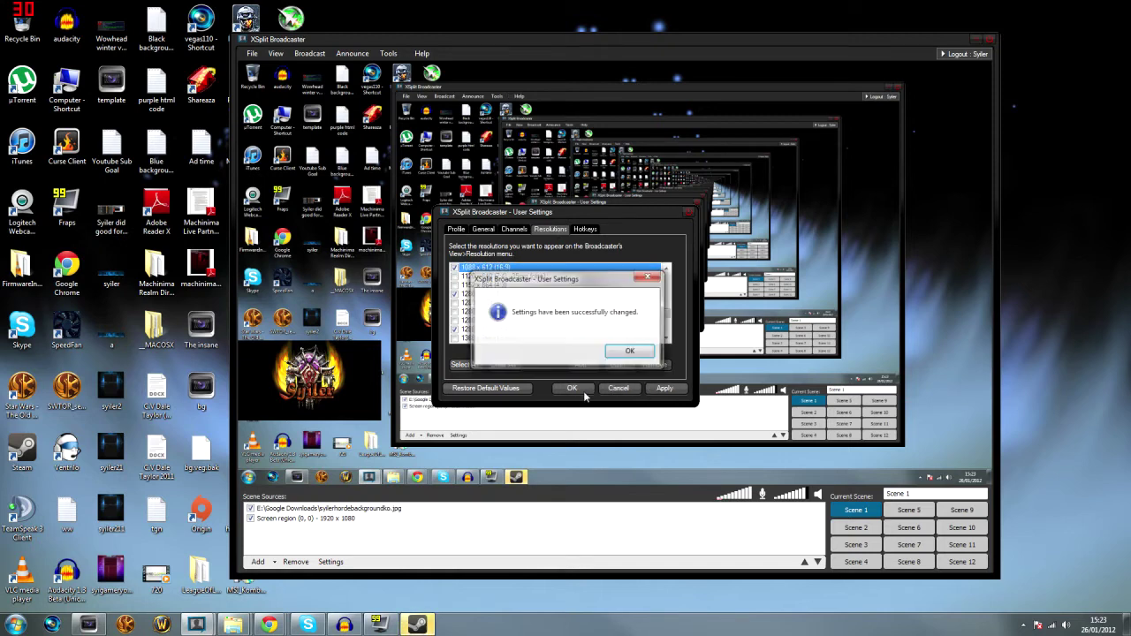
{"action": "left_click", "coordinate": [643, 399]}
{"action": "left_click", "coordinate": [572, 388]}
{"action": "left_click", "coordinate": [276, 53]}
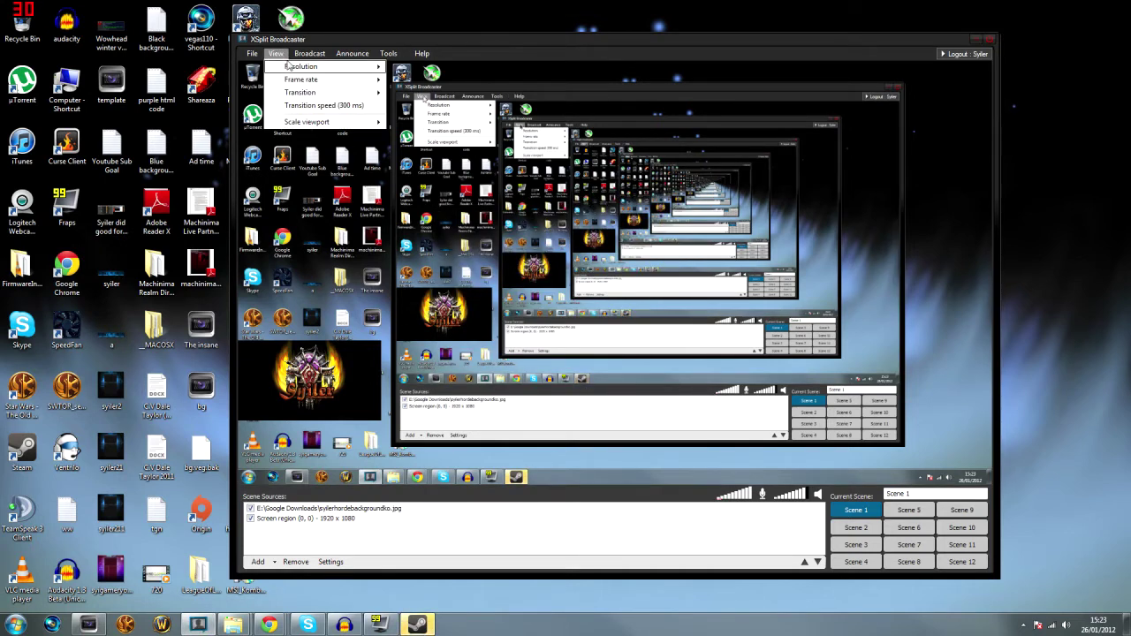
Set the stage resolution to 1088 x 612 and review the viewport scale percentages
{"action": "mouse_move", "coordinate": [292, 66]}
{"action": "left_click", "coordinate": [471, 198]}
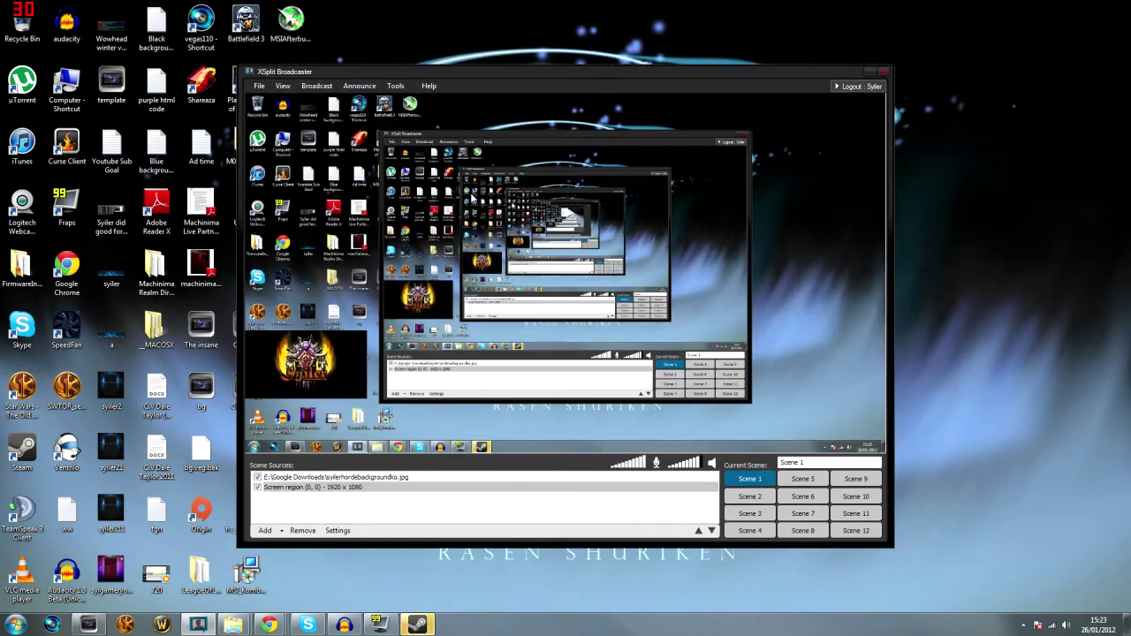
{"action": "left_click", "coordinate": [283, 86]}
{"action": "mouse_move", "coordinate": [310, 99]}
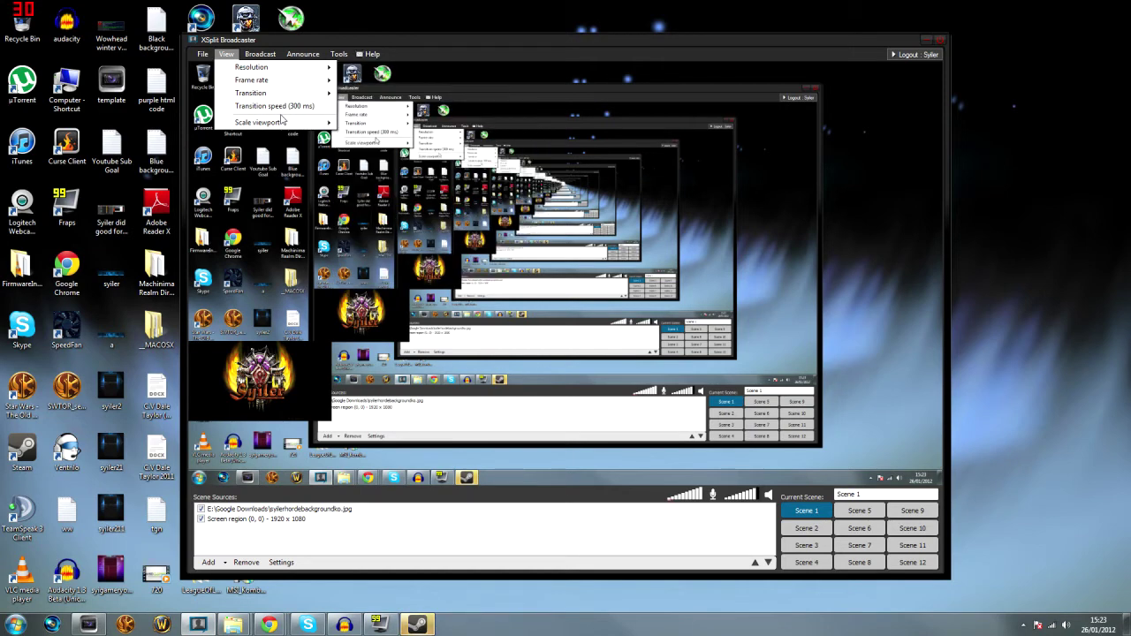
{"action": "mouse_move", "coordinate": [280, 126]}
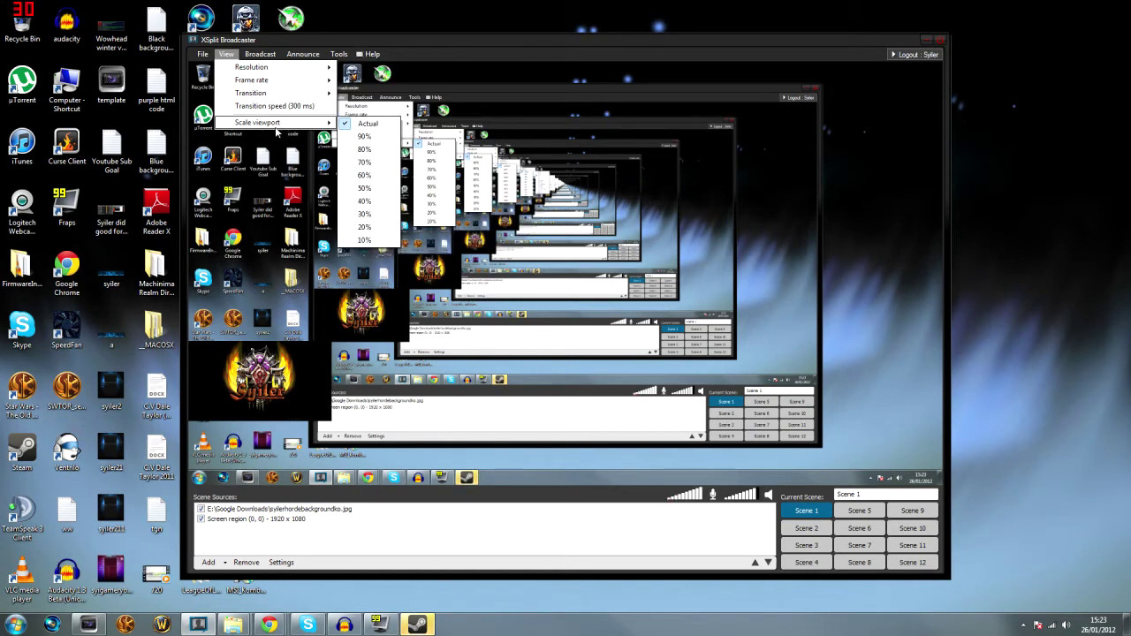
Check Task Manager, then scale the preview viewport to 20%
{"action": "left_click", "coordinate": [371, 240]}
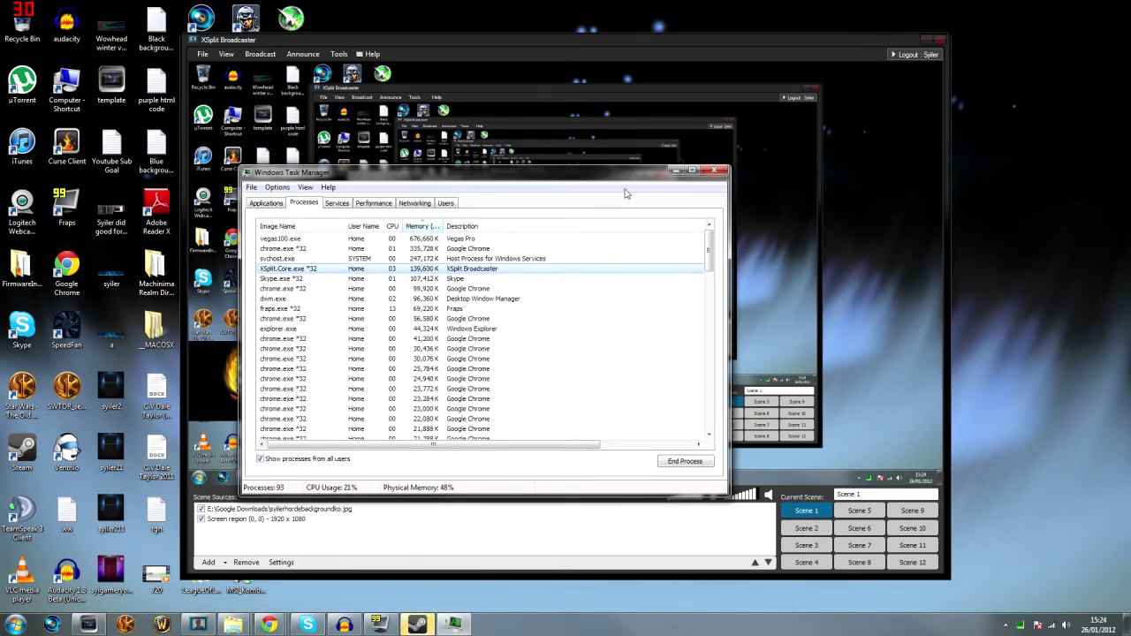
{"action": "left_click", "coordinate": [714, 171]}
{"action": "left_click", "coordinate": [226, 54]}
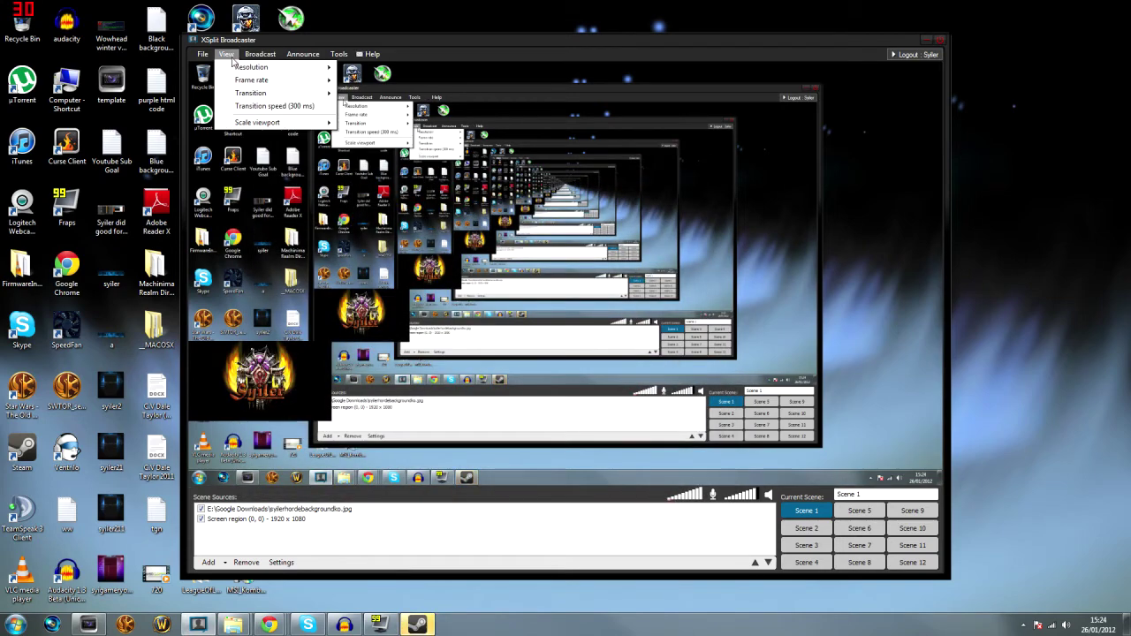
{"action": "left_click", "coordinate": [364, 227]}
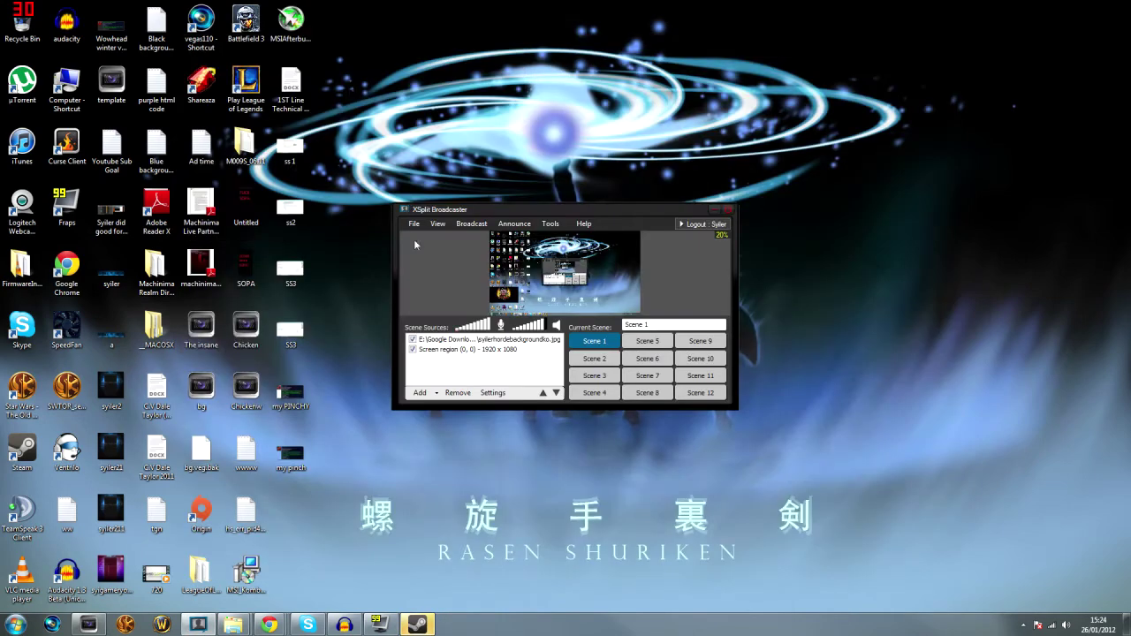
Check Task Manager again from the taskbar and close it
{"action": "right_click", "coordinate": [576, 623]}
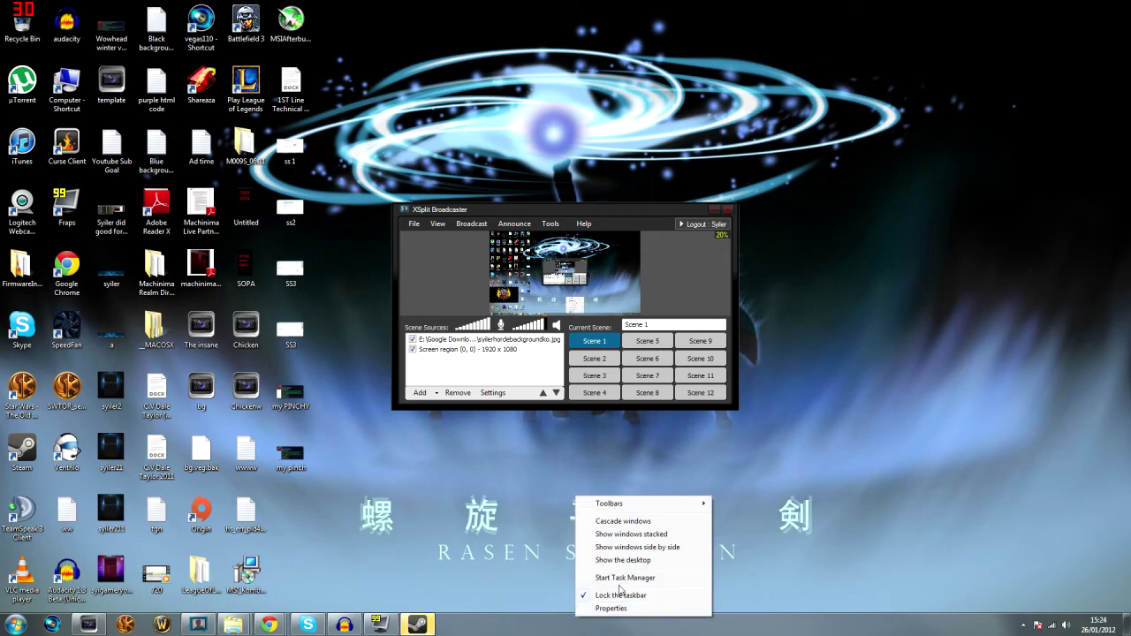
{"action": "left_click", "coordinate": [623, 575]}
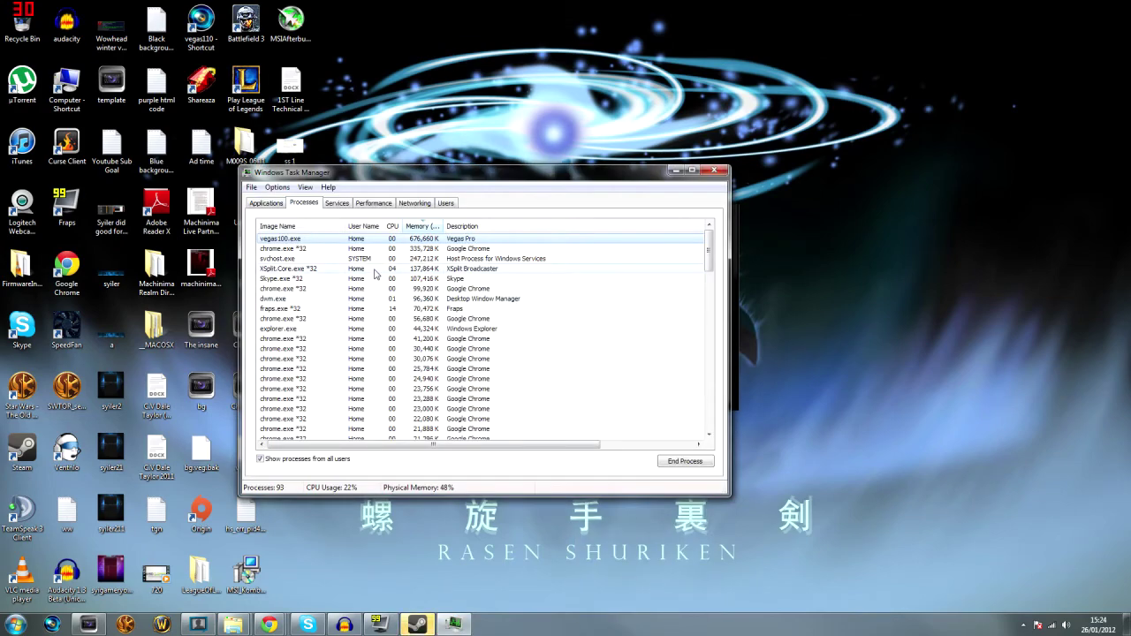
{"action": "left_click", "coordinate": [713, 171]}
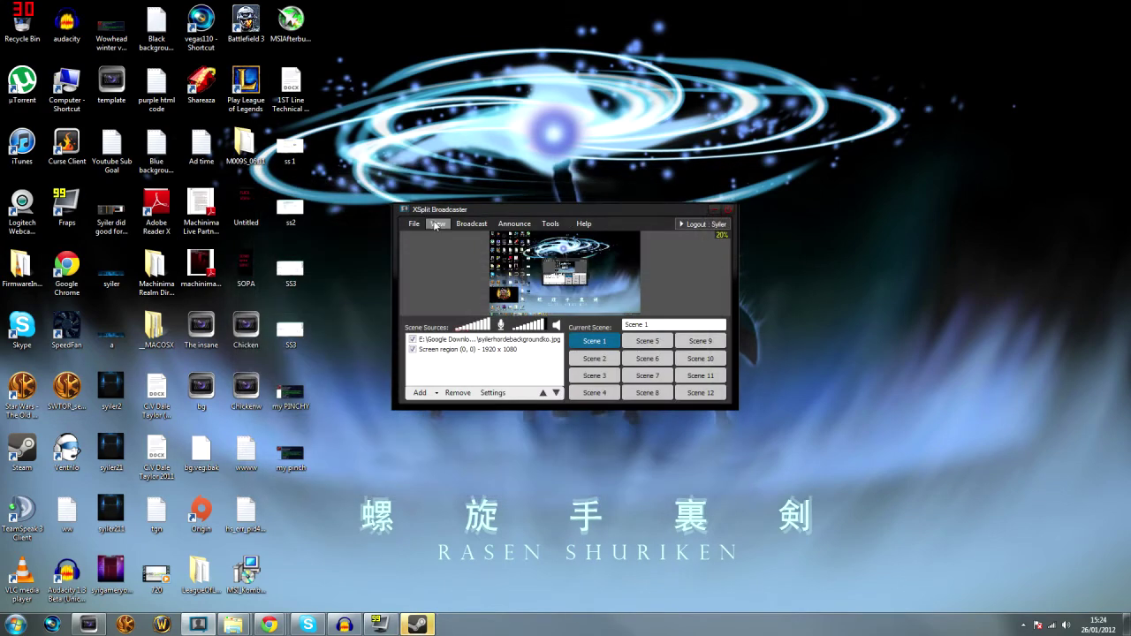
{"action": "left_click", "coordinate": [438, 223]}
Scale the viewport back to 90% and add a new Justin/TwitchTV channel under Edit channels
{"action": "mouse_move", "coordinate": [459, 294]}
{"action": "left_click", "coordinate": [555, 334]}
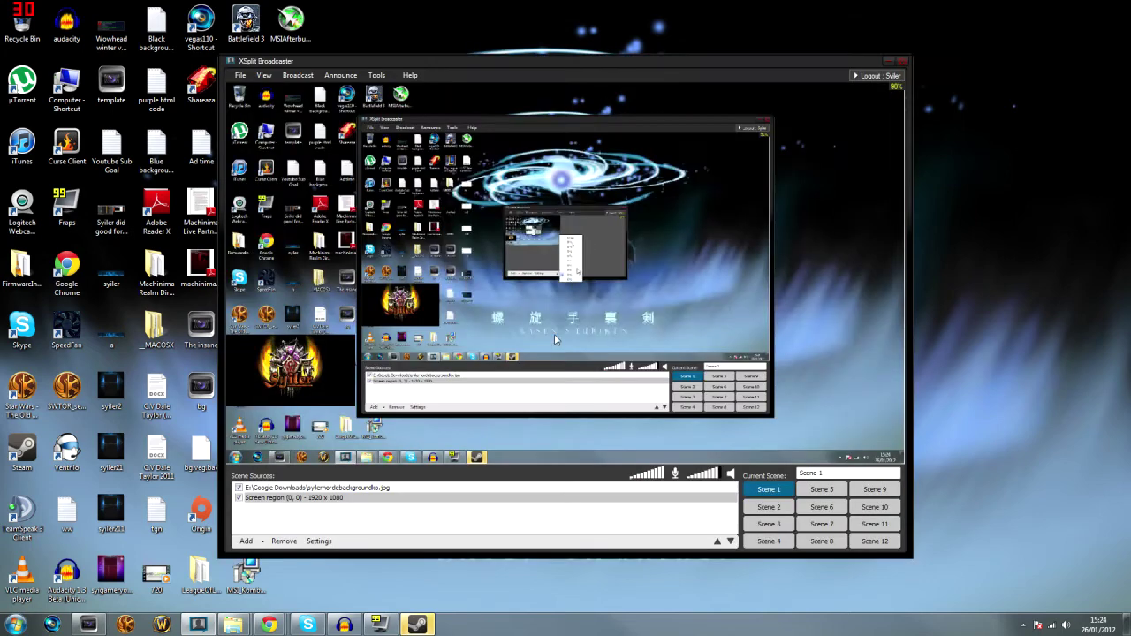
{"action": "left_click", "coordinate": [297, 75]}
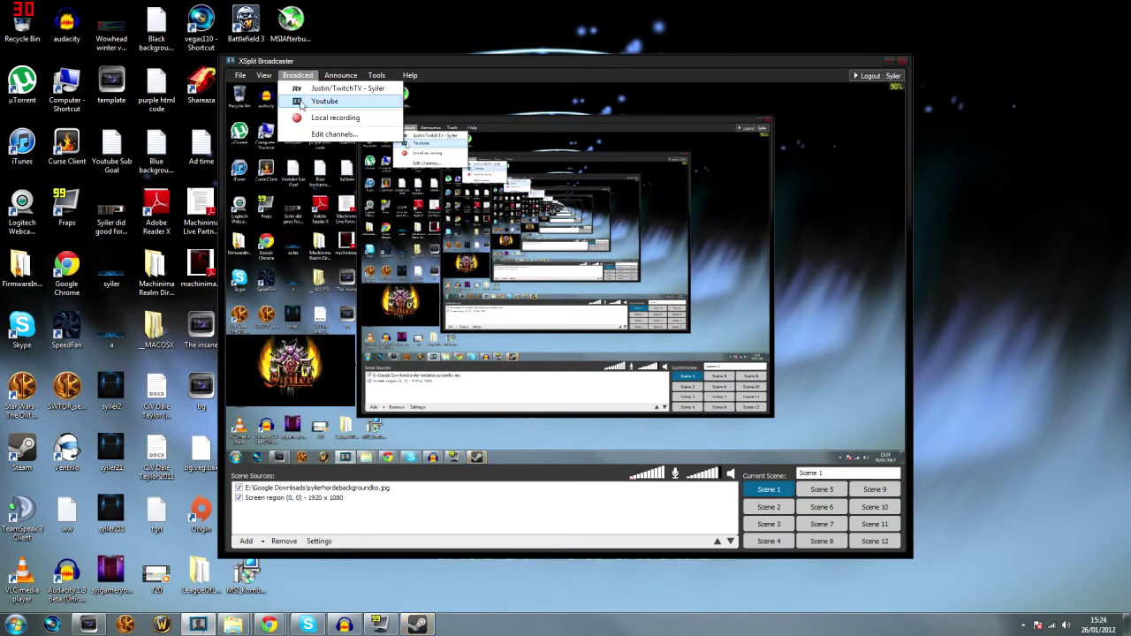
{"action": "left_click", "coordinate": [320, 133]}
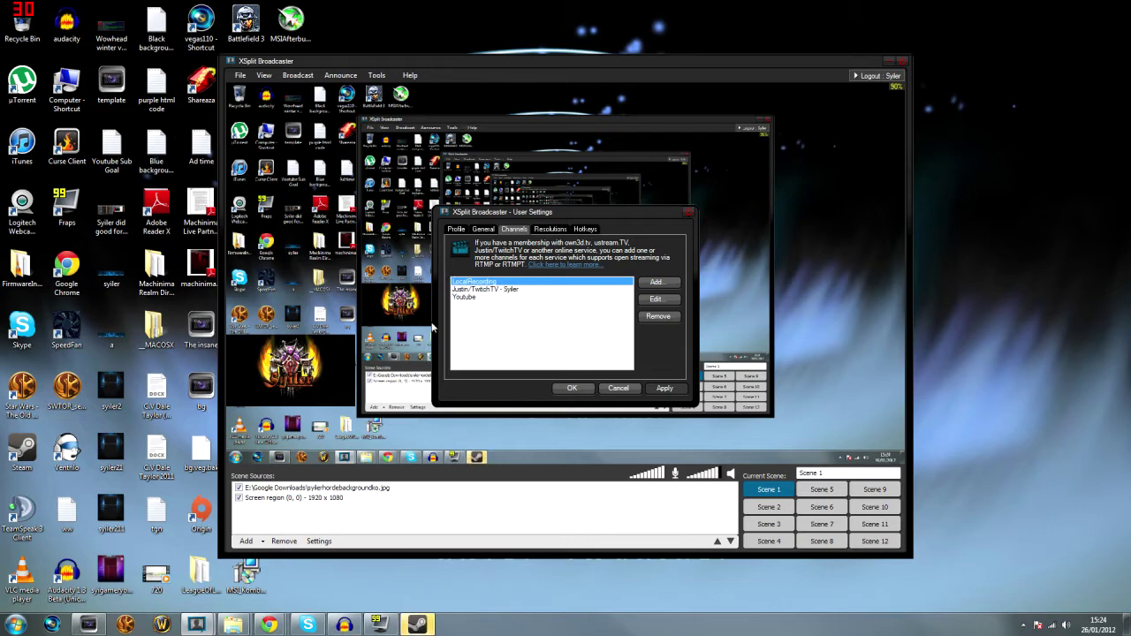
{"action": "left_click", "coordinate": [656, 283]}
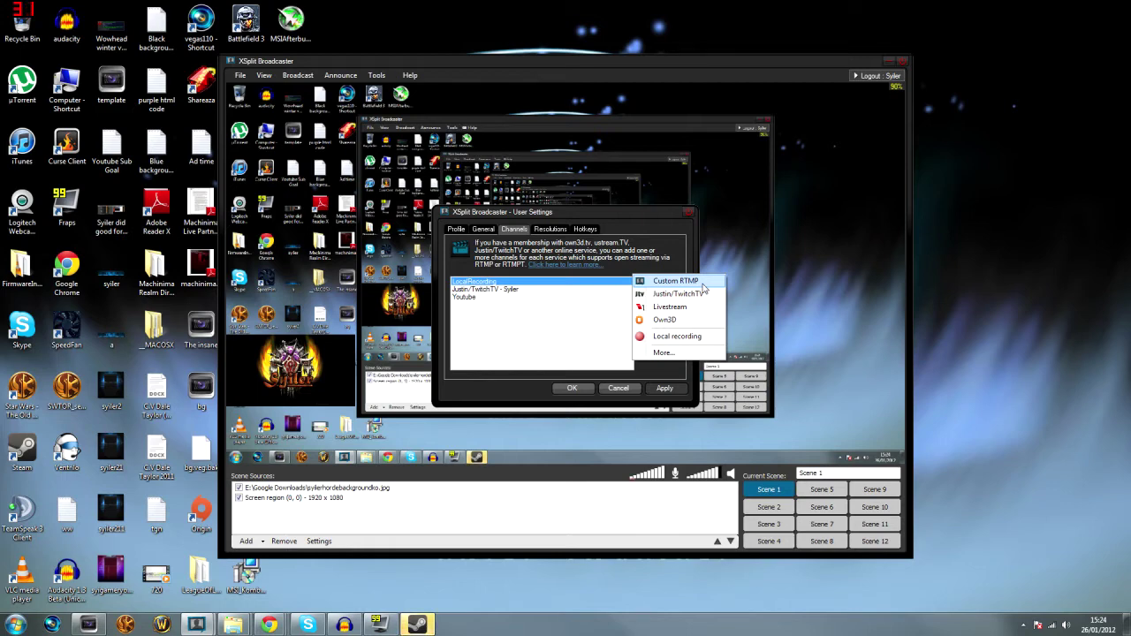
{"action": "left_click", "coordinate": [686, 300]}
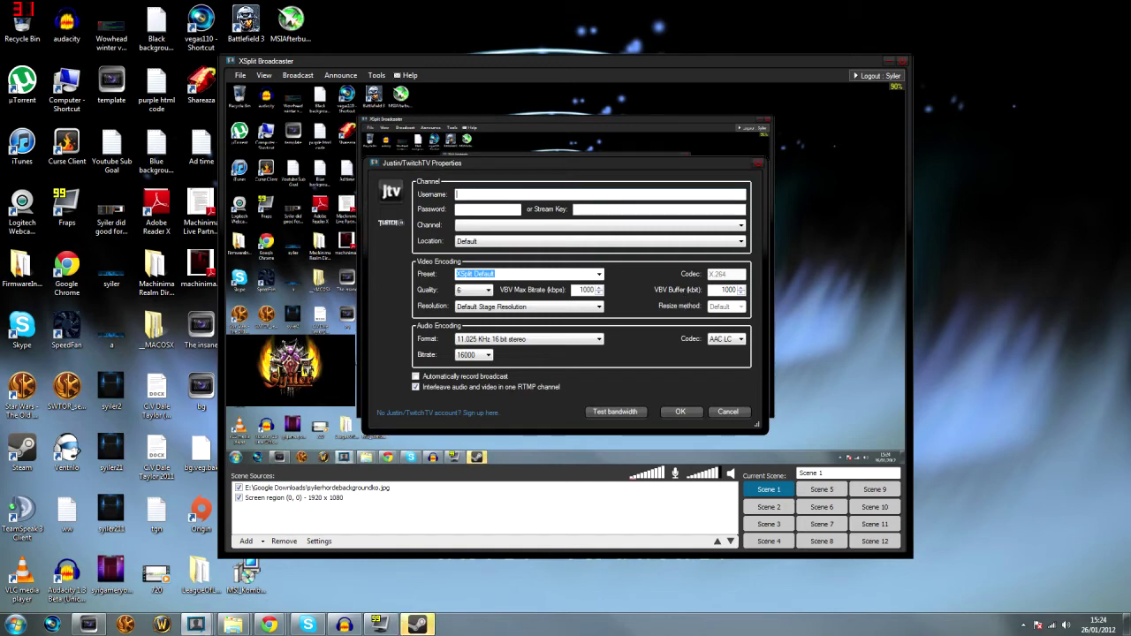
Enter the Twitch account username and password and confirm the channel
{"action": "type", "text": "syl"}
{"action": "left_click", "coordinate": [467, 209]}
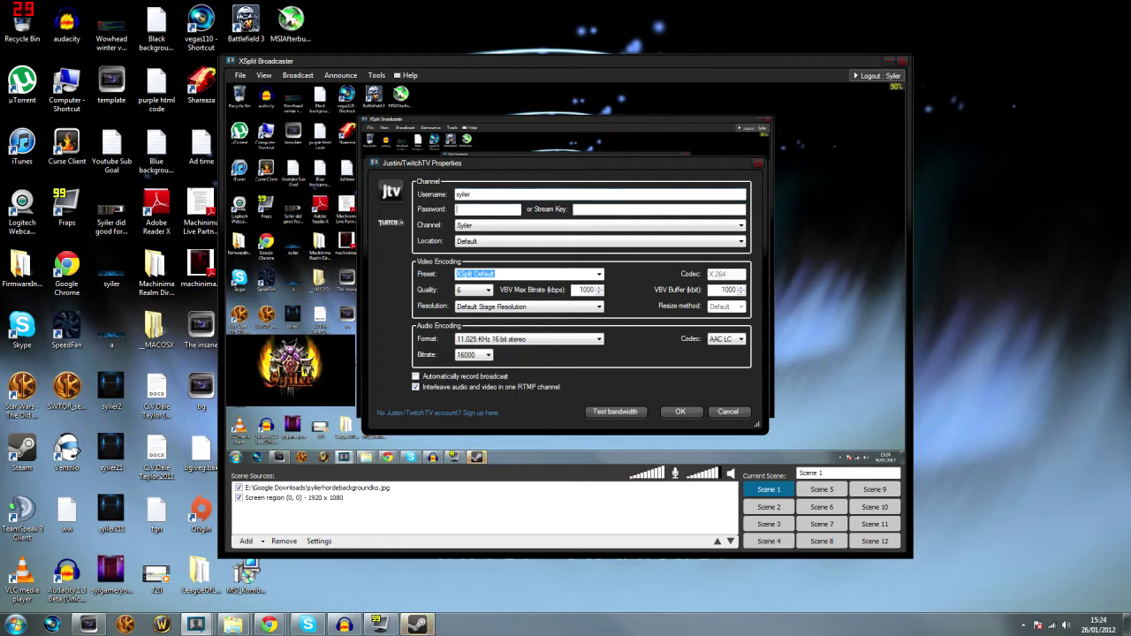
{"action": "type", "text": "*"}
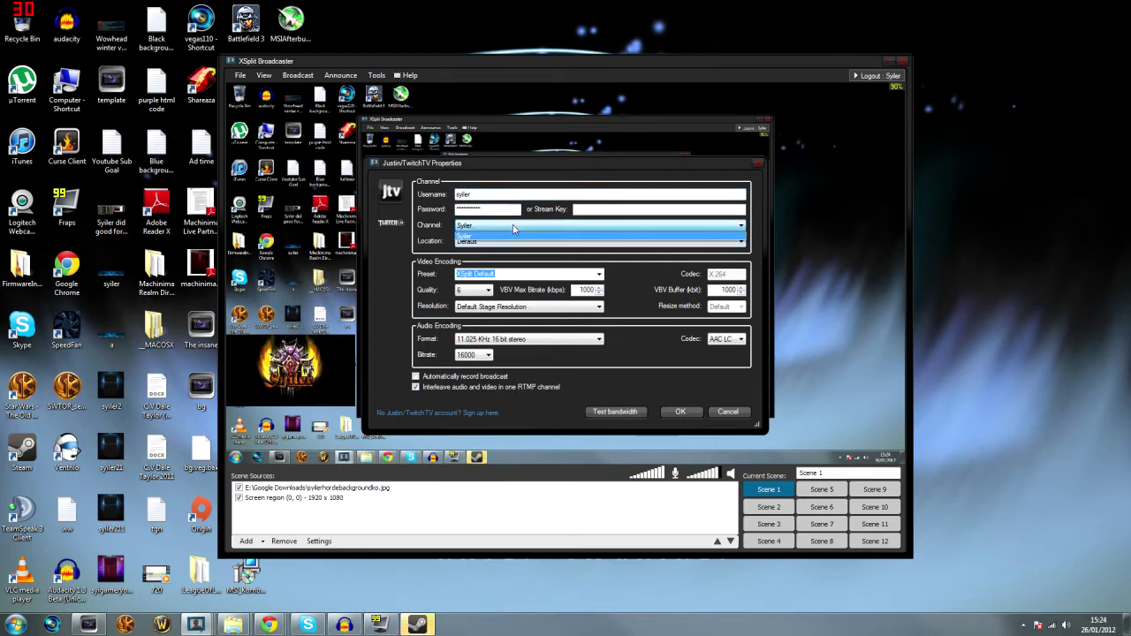
{"action": "left_click", "coordinate": [466, 229]}
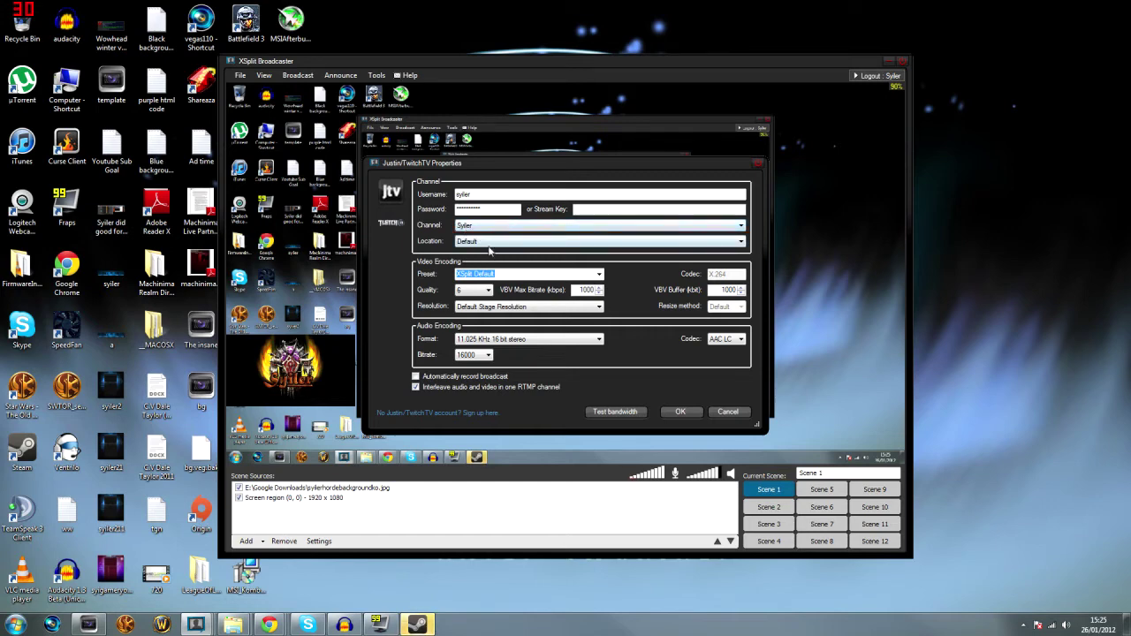
Set the channel's server location to London Primary
{"action": "left_click", "coordinate": [494, 247]}
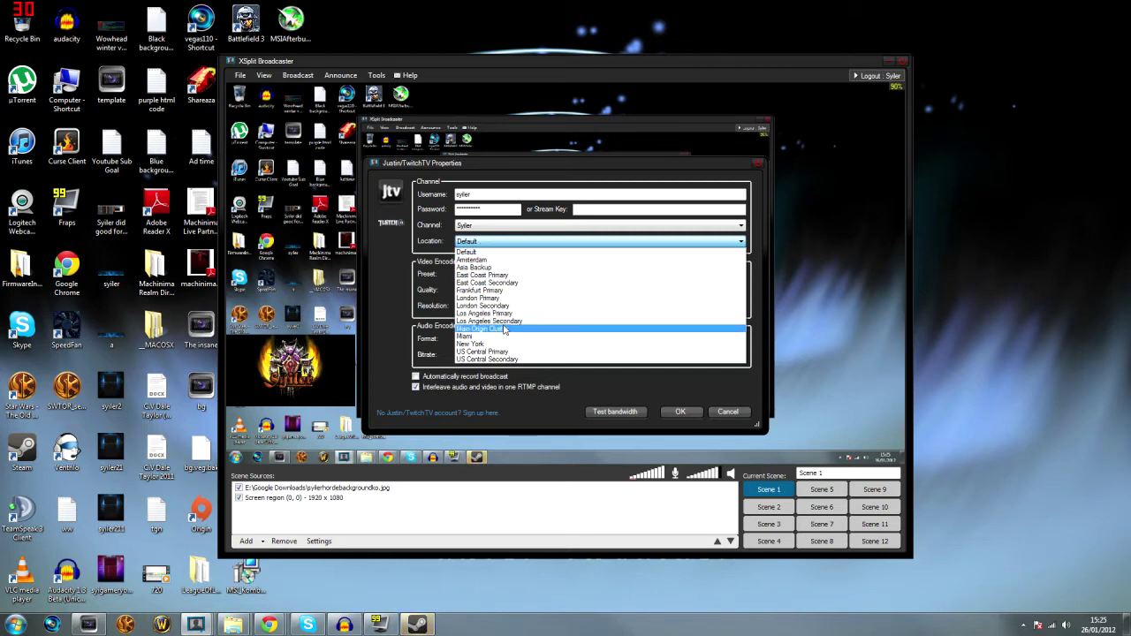
{"action": "left_click", "coordinate": [518, 298]}
{"action": "left_click", "coordinate": [516, 243]}
{"action": "left_click", "coordinate": [522, 244]}
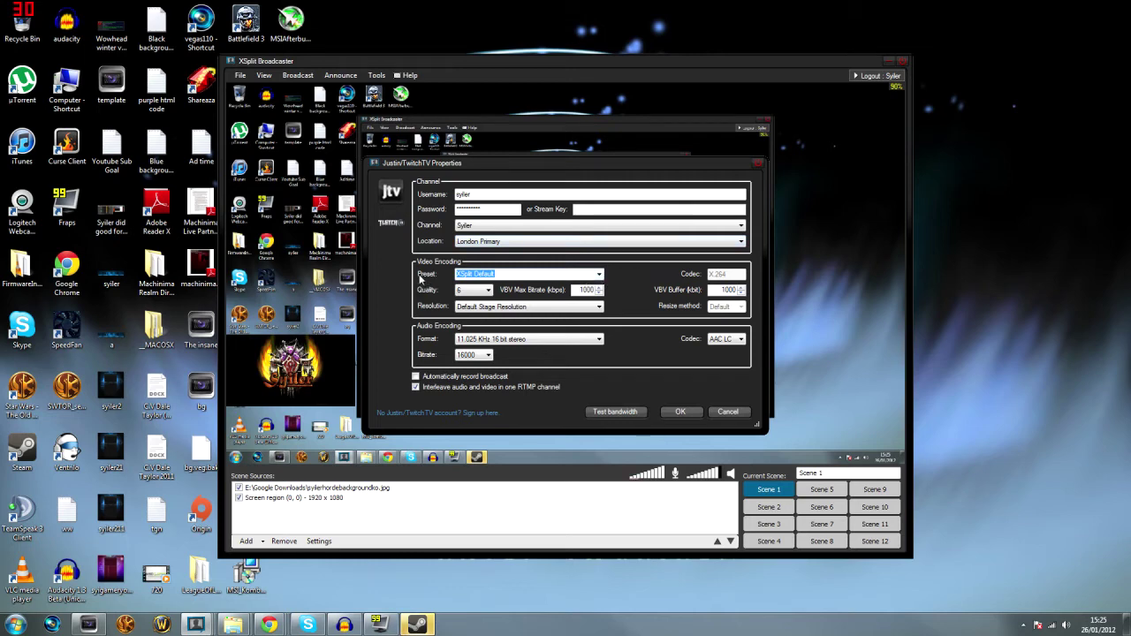
Choose the fast preset under Video Encoding for the Twitch channel
{"action": "left_click", "coordinate": [599, 275]}
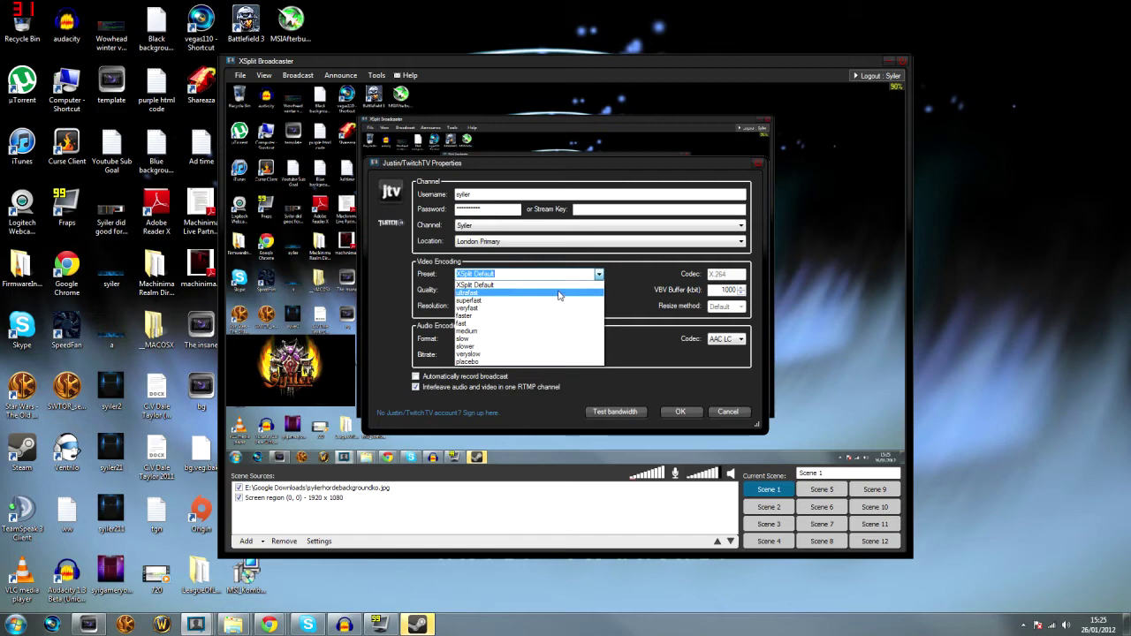
{"action": "left_click", "coordinate": [530, 323]}
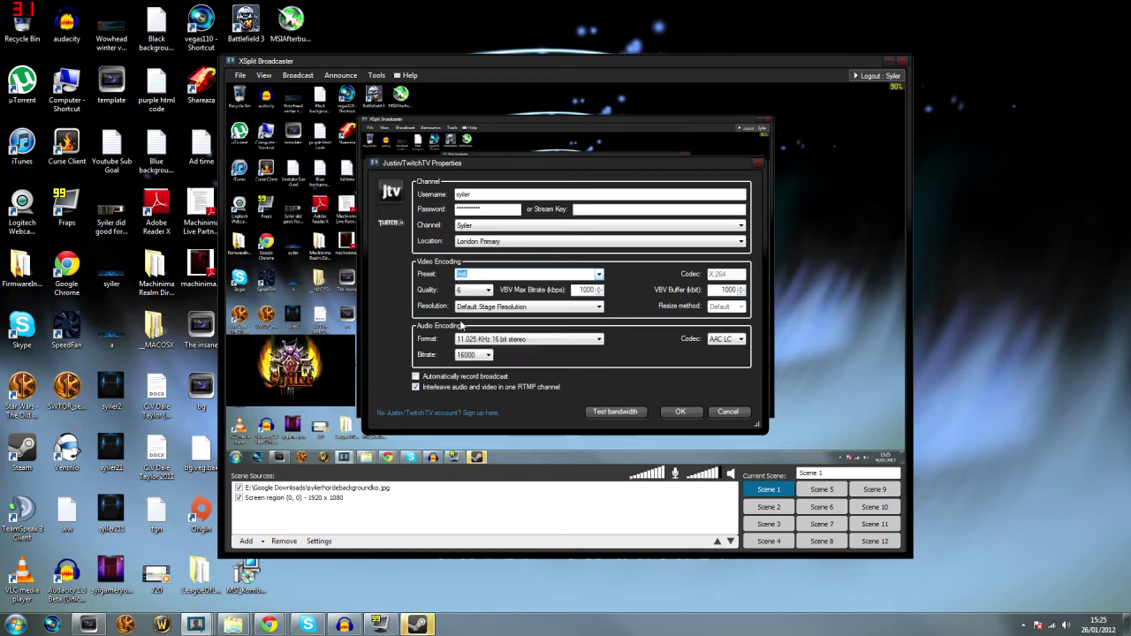
{"action": "left_click", "coordinate": [599, 276]}
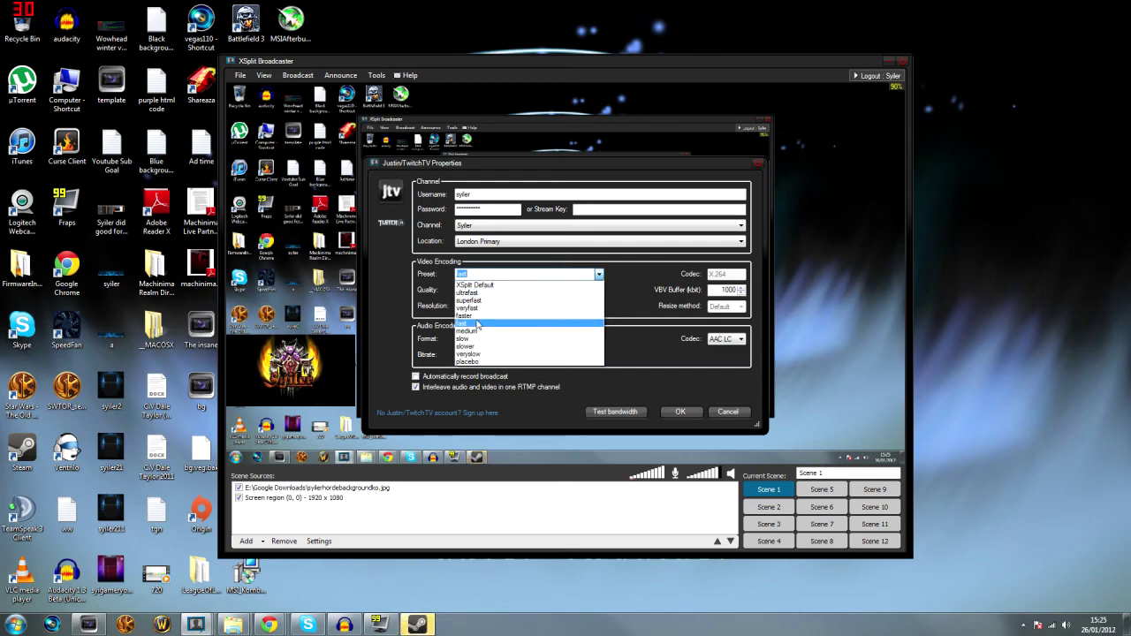
{"action": "left_click", "coordinate": [477, 325]}
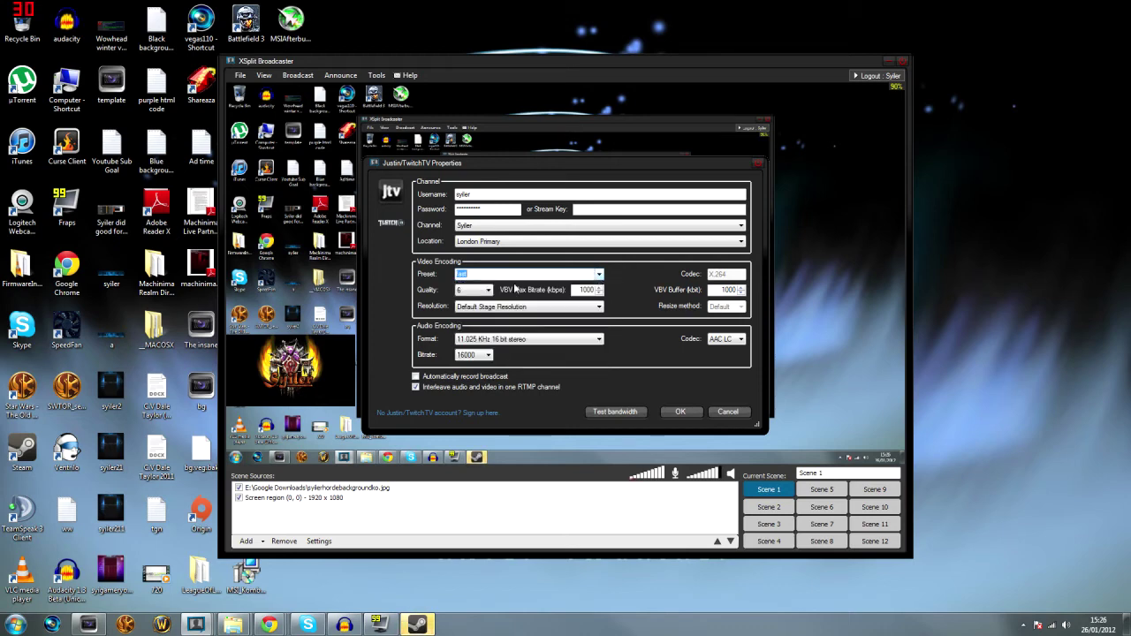
{"action": "left_click", "coordinate": [582, 290]}
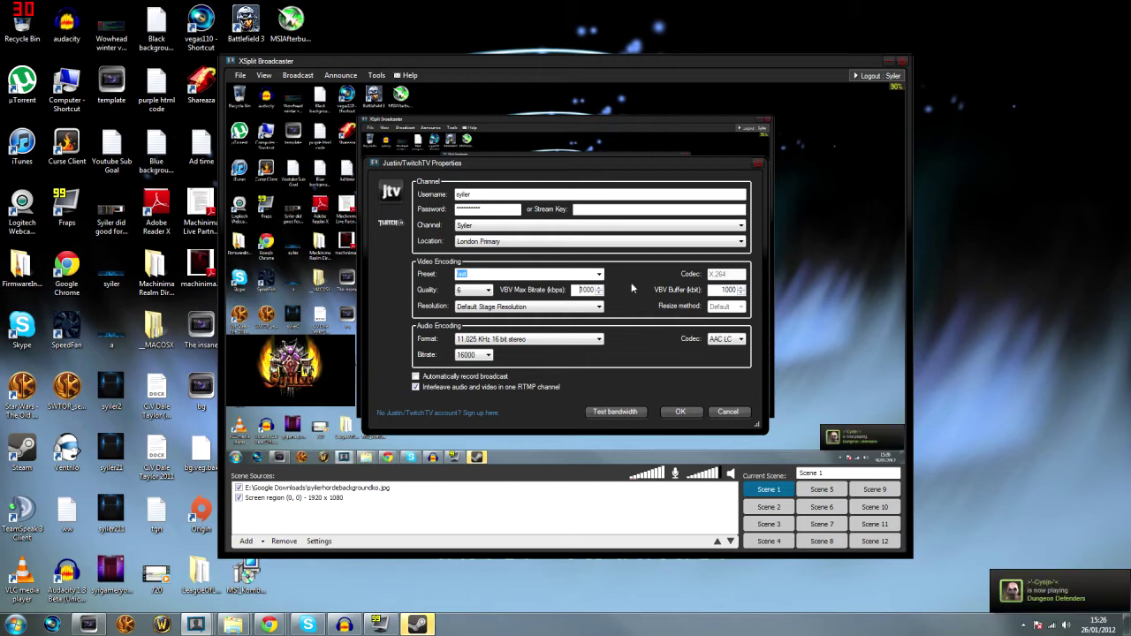
Set the Twitch encoding to a 3000 kbps max bitrate, 3500 kbit VBV buffer and quality 8
{"action": "double_click", "coordinate": [724, 289]}
{"action": "double_click", "coordinate": [587, 290]}
{"action": "type", "text": "3000"}
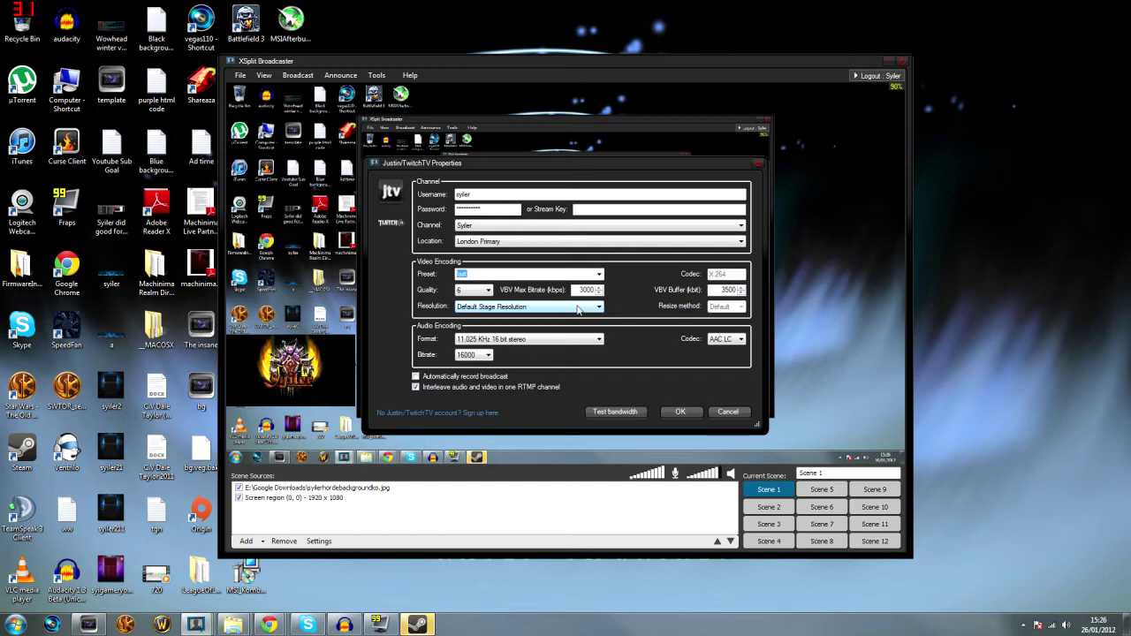
{"action": "left_click", "coordinate": [481, 290]}
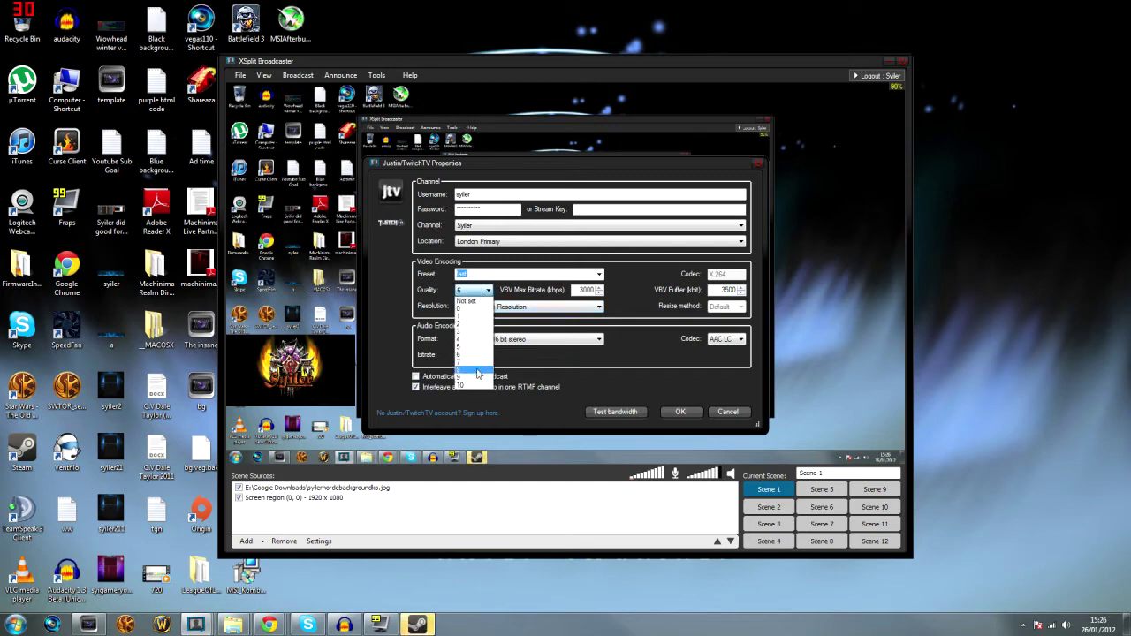
{"action": "left_click", "coordinate": [477, 373]}
{"action": "left_click", "coordinate": [482, 290]}
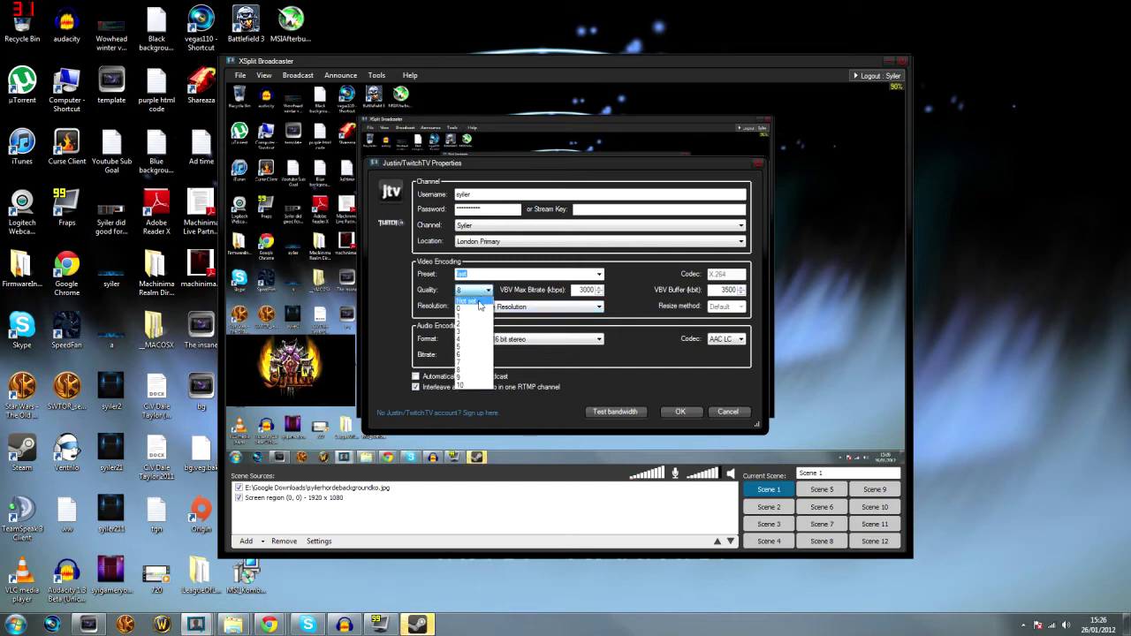
{"action": "left_click", "coordinate": [477, 302]}
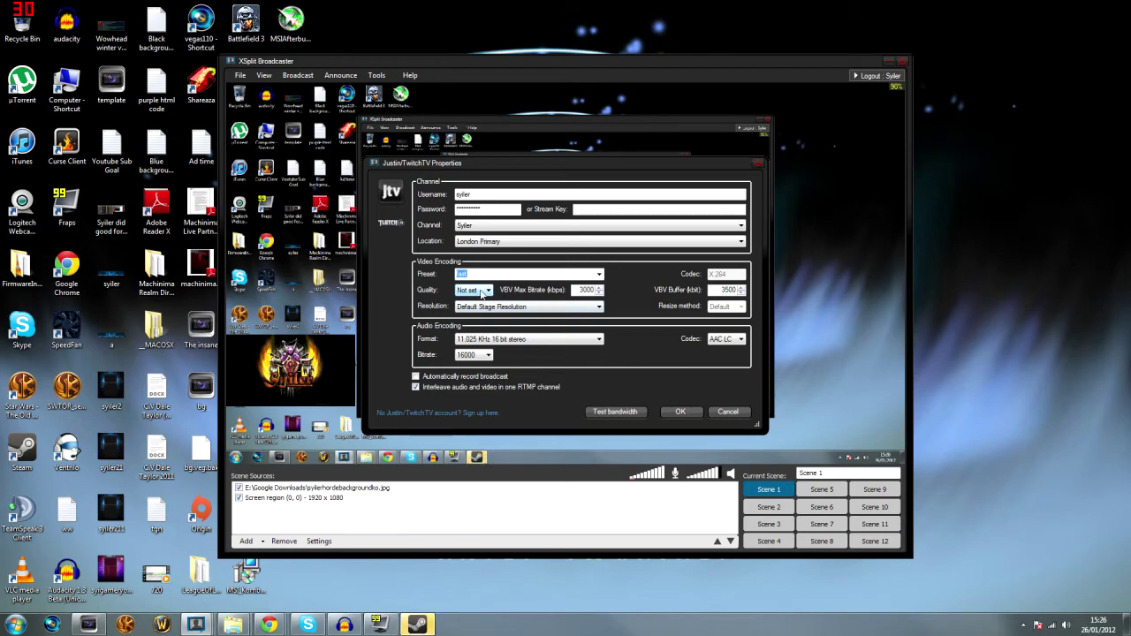
{"action": "left_click", "coordinate": [482, 290]}
{"action": "left_click", "coordinate": [477, 380]}
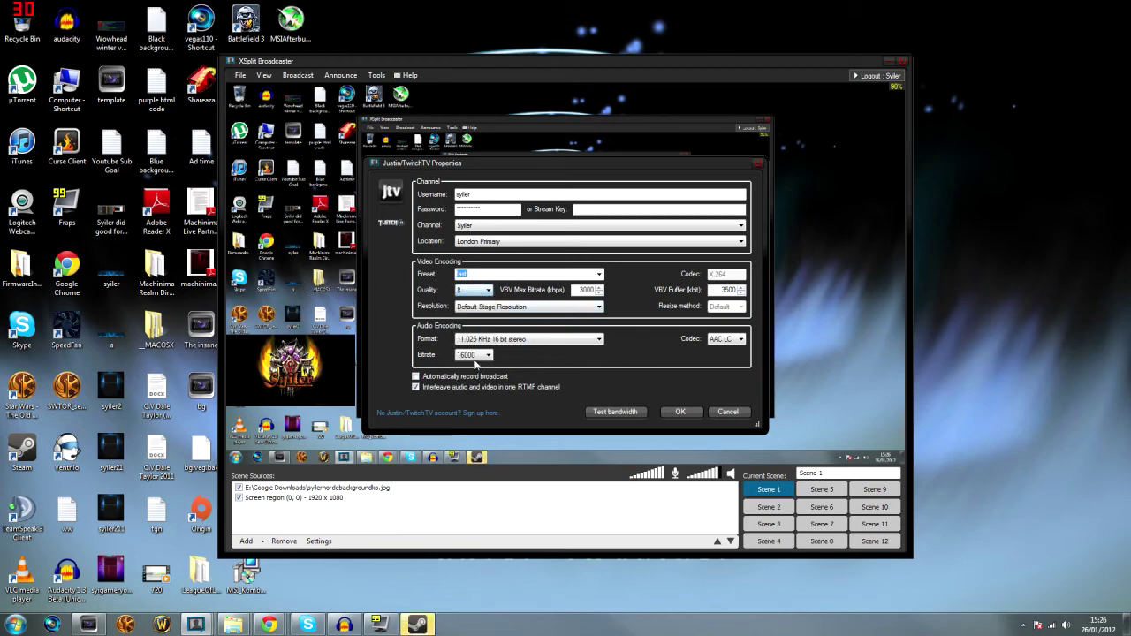
Dismiss the resolution warning and keep the default stage resolution
{"action": "left_click", "coordinate": [536, 307]}
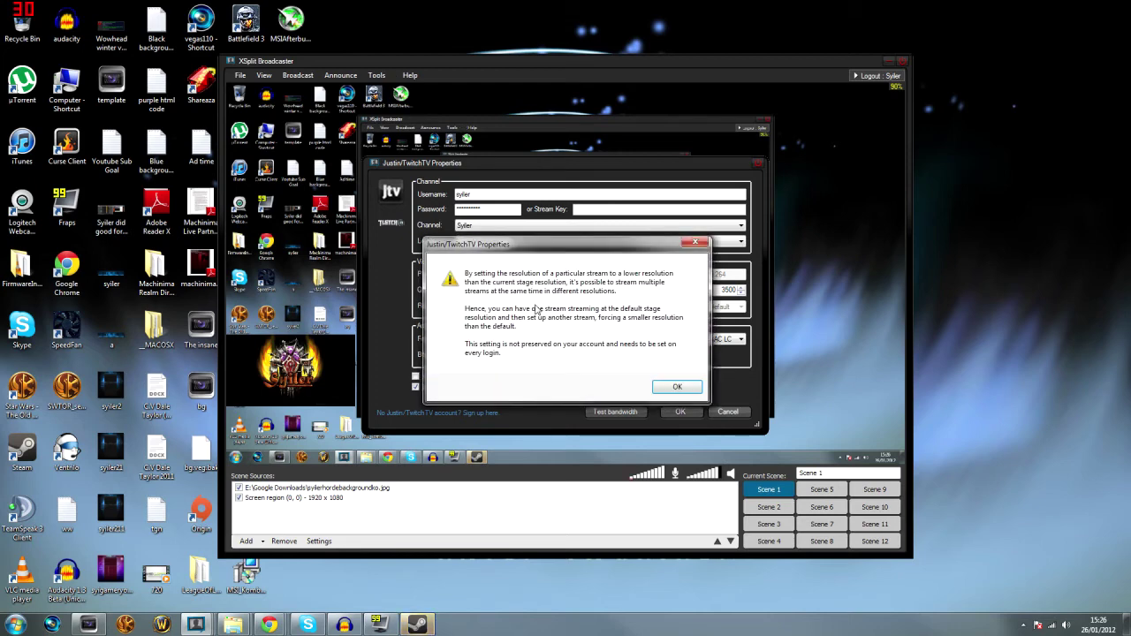
{"action": "left_click", "coordinate": [672, 387]}
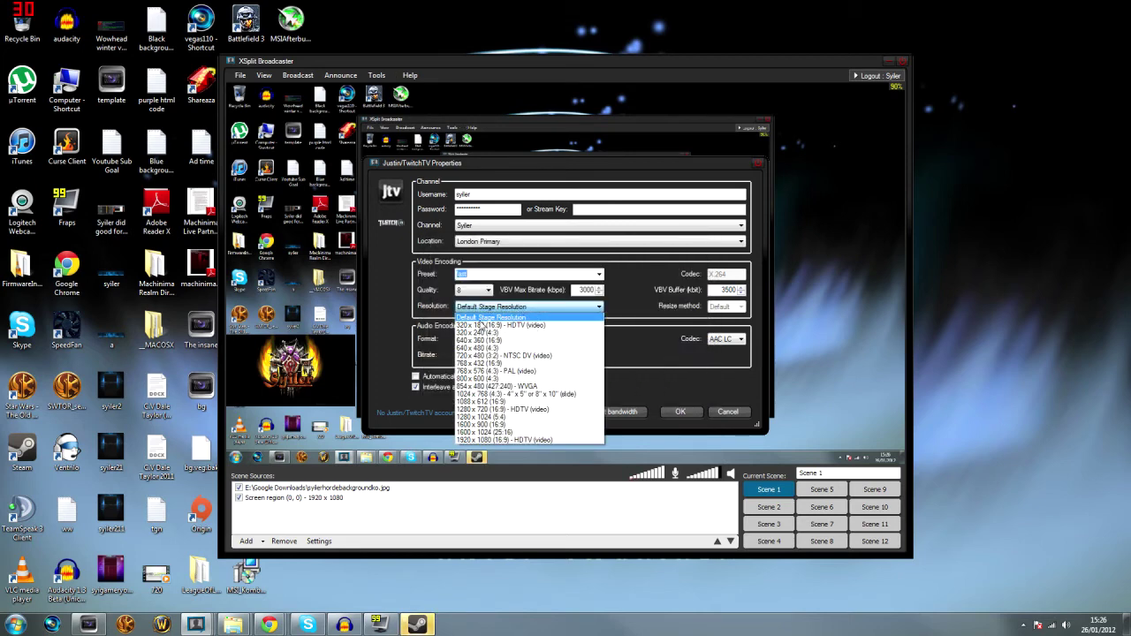
{"action": "left_click", "coordinate": [499, 318]}
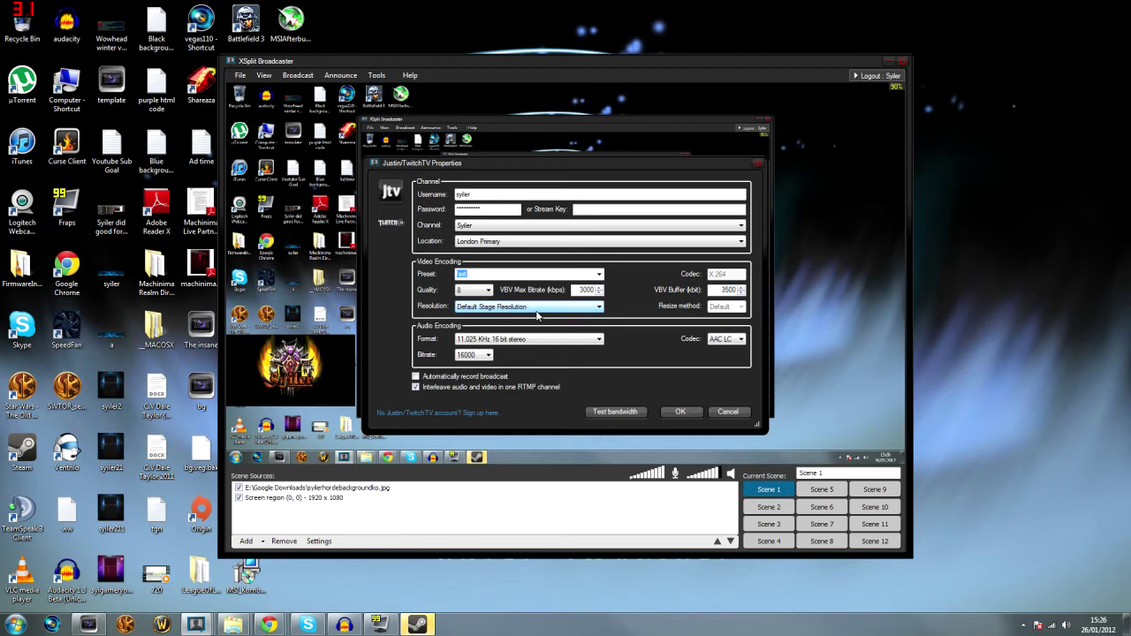
Set Twitch audio to 44.100 KHz 16 bit stereo at 96000 bitrate and disable automatic broadcast recording
{"action": "left_click", "coordinate": [505, 343]}
{"action": "left_click", "coordinate": [509, 406]}
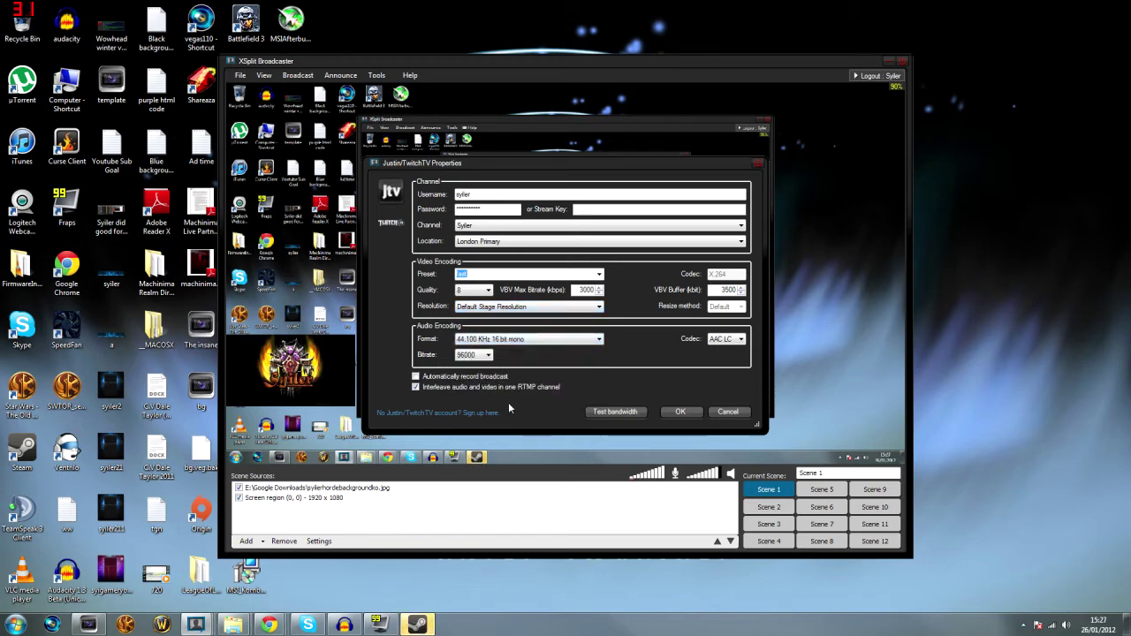
{"action": "left_click", "coordinate": [485, 356]}
{"action": "left_click", "coordinate": [483, 358]}
{"action": "left_click", "coordinate": [562, 341]}
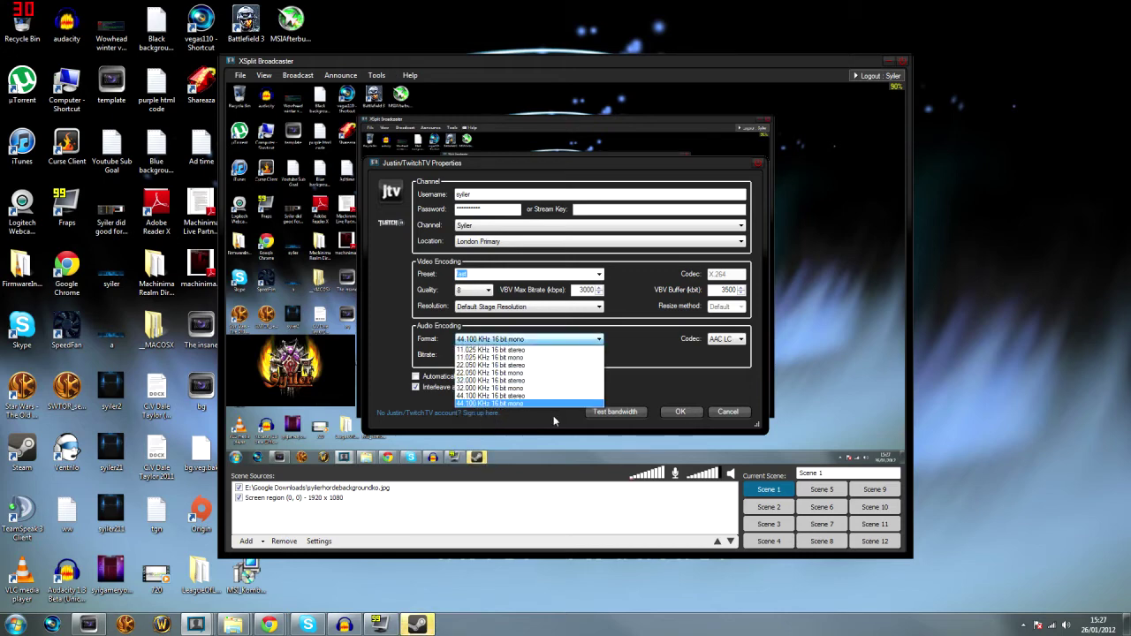
{"action": "left_click", "coordinate": [558, 403]}
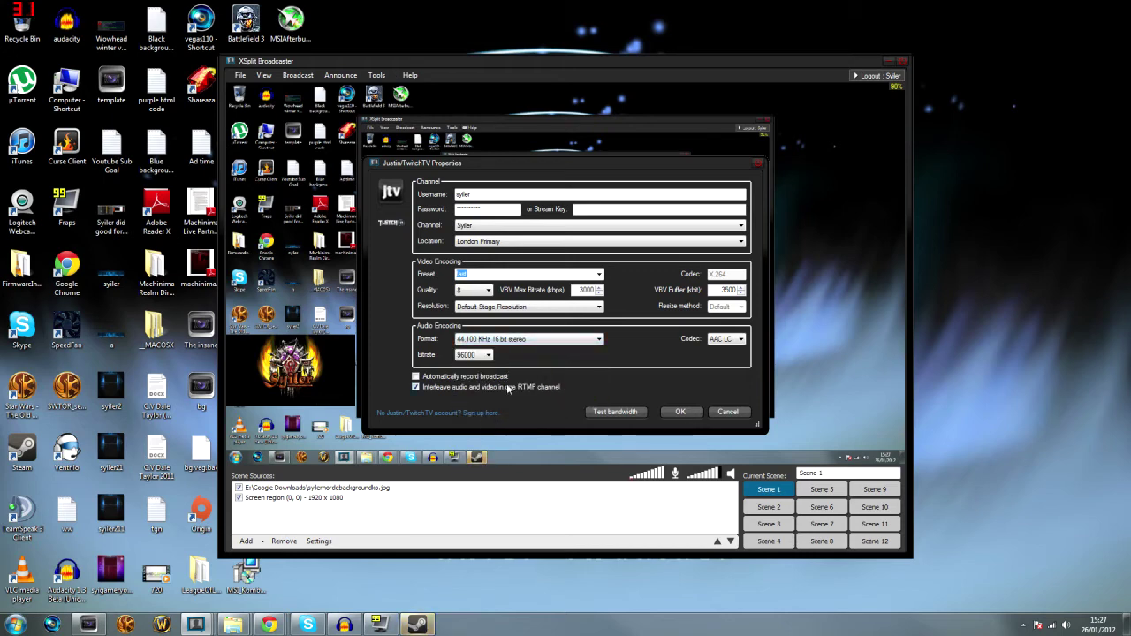
{"action": "left_click", "coordinate": [416, 377]}
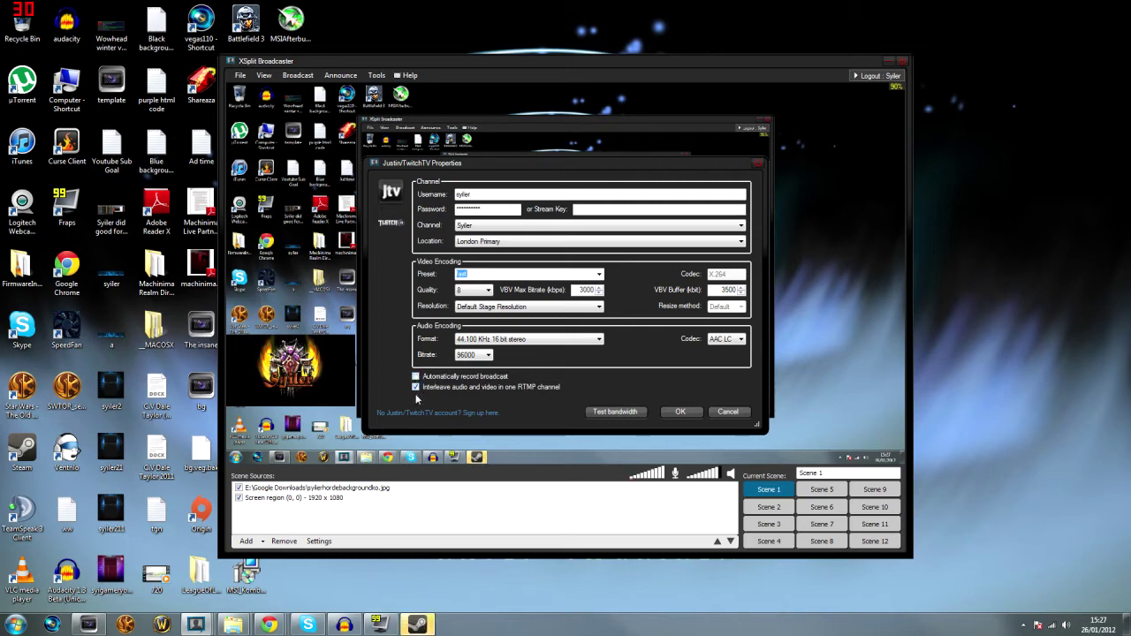
Save the Twitch channel properties and return to the channel list
{"action": "left_click", "coordinate": [676, 413]}
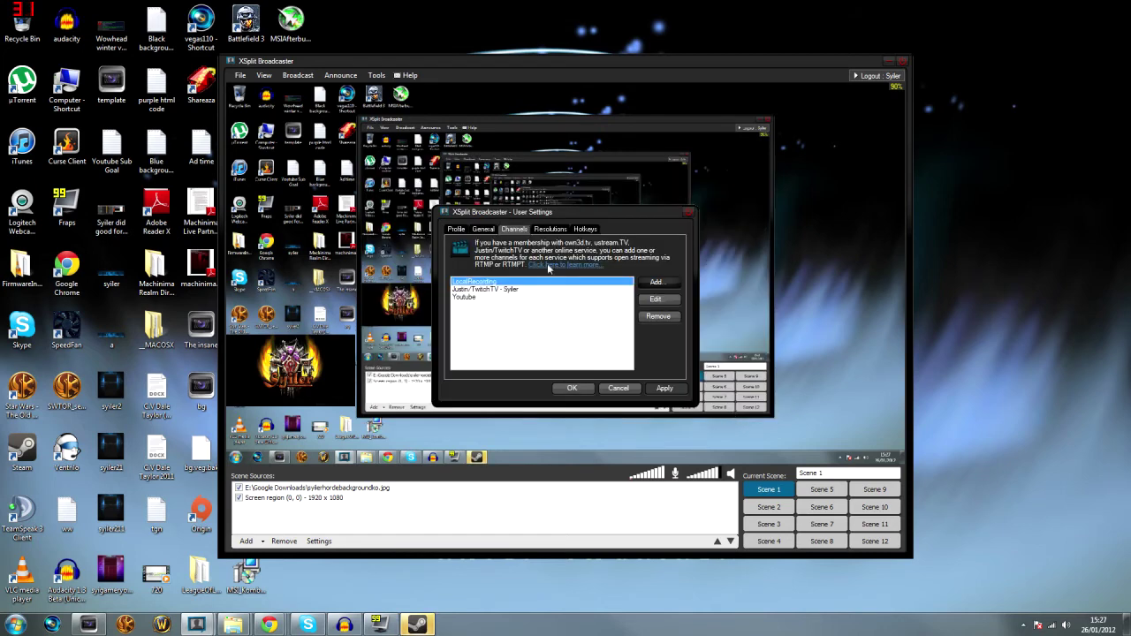
{"action": "left_click", "coordinate": [549, 229]}
{"action": "left_click", "coordinate": [518, 230]}
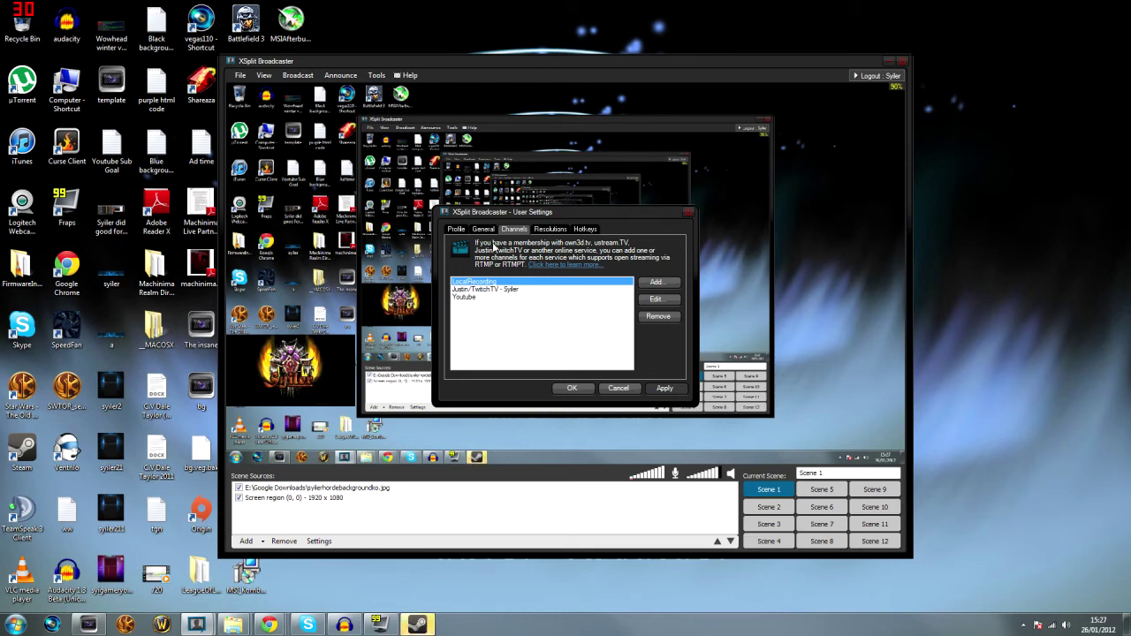
Review the General, Profile and Hotkeys settings, close User Settings with OK, and show Scene 2
{"action": "left_click", "coordinate": [491, 230]}
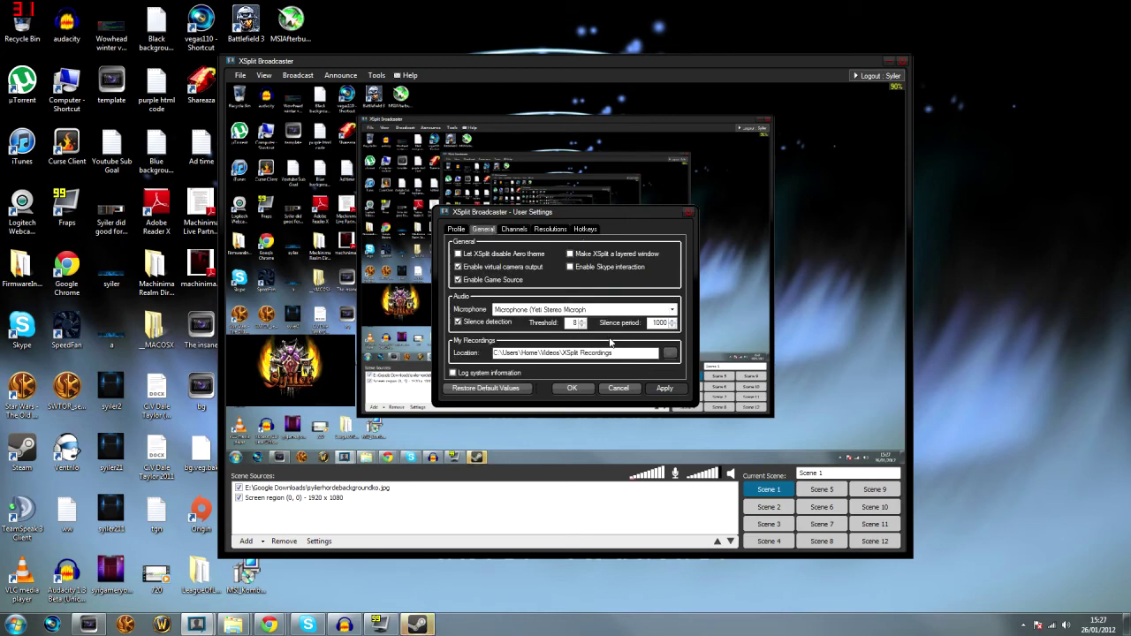
{"action": "left_click", "coordinate": [673, 311]}
{"action": "left_click", "coordinate": [674, 311]}
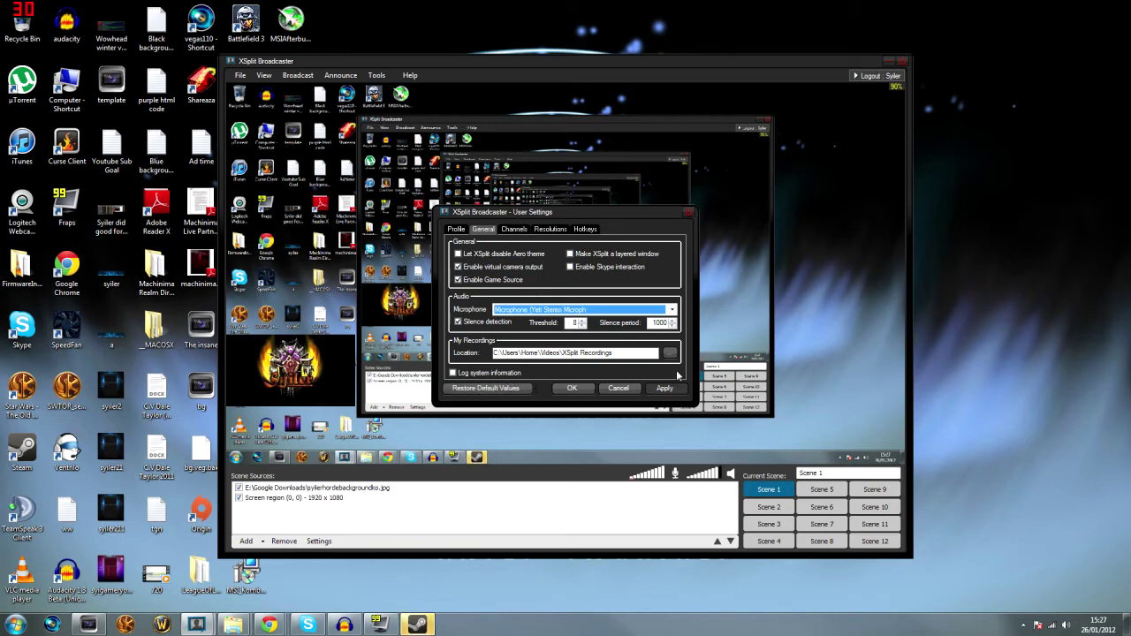
{"action": "left_click", "coordinate": [457, 229]}
{"action": "left_click", "coordinate": [488, 230]}
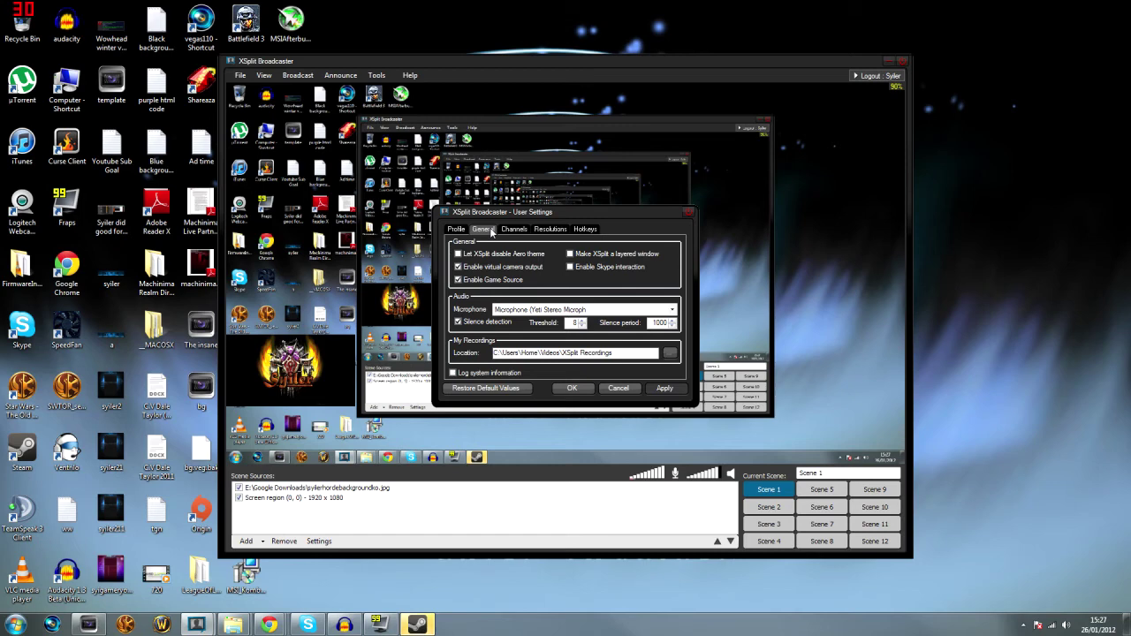
{"action": "key", "text": "Right"}
{"action": "key", "text": "Right"}
{"action": "key", "text": "Right"}
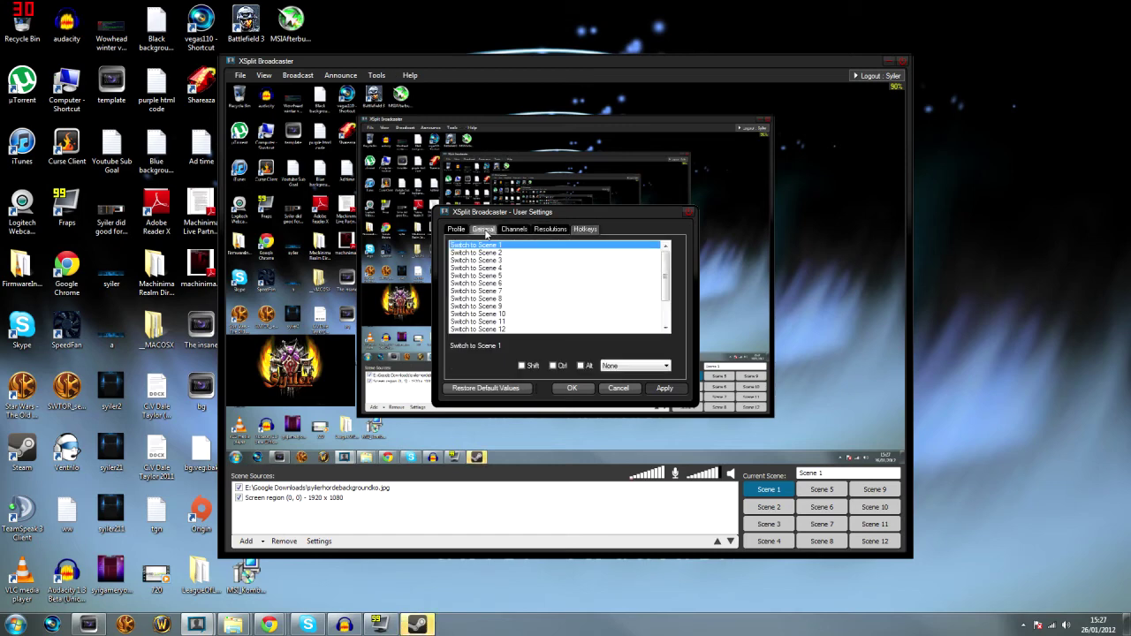
{"action": "left_click", "coordinate": [486, 230]}
{"action": "key", "text": "Right"}
{"action": "key", "text": "Right"}
{"action": "key", "text": "Right"}
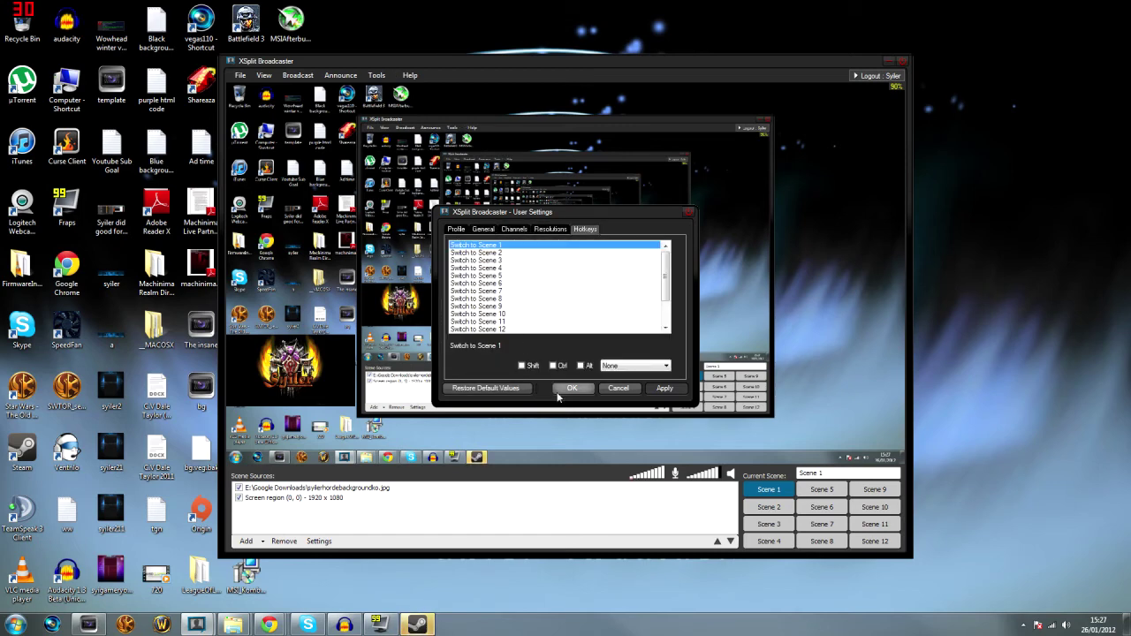
{"action": "left_click", "coordinate": [571, 388]}
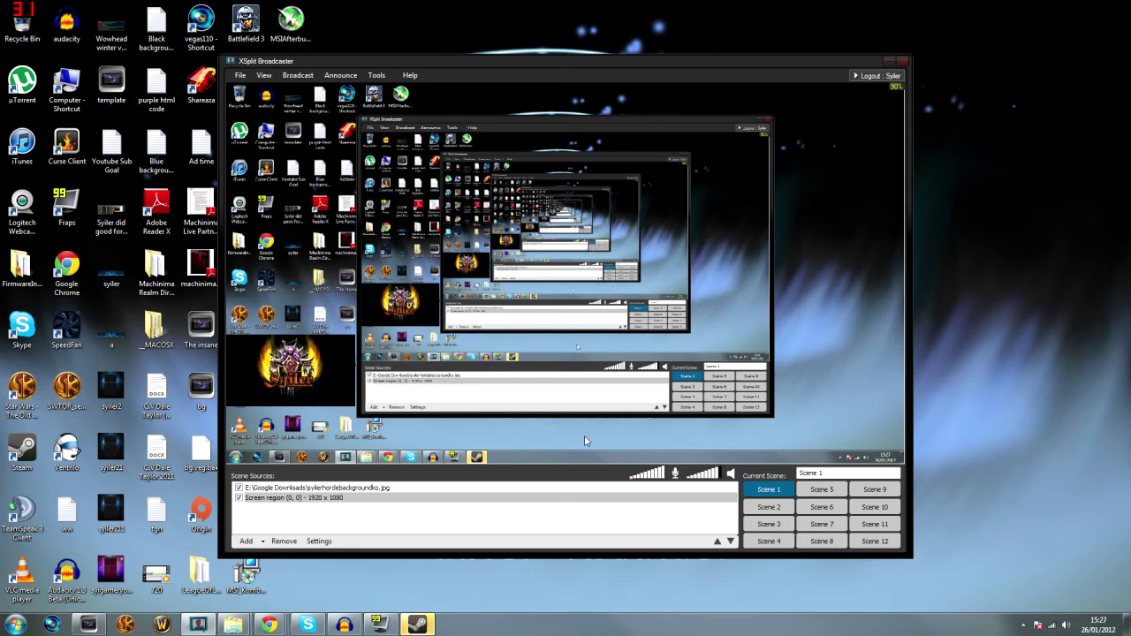
{"action": "left_click", "coordinate": [752, 510]}
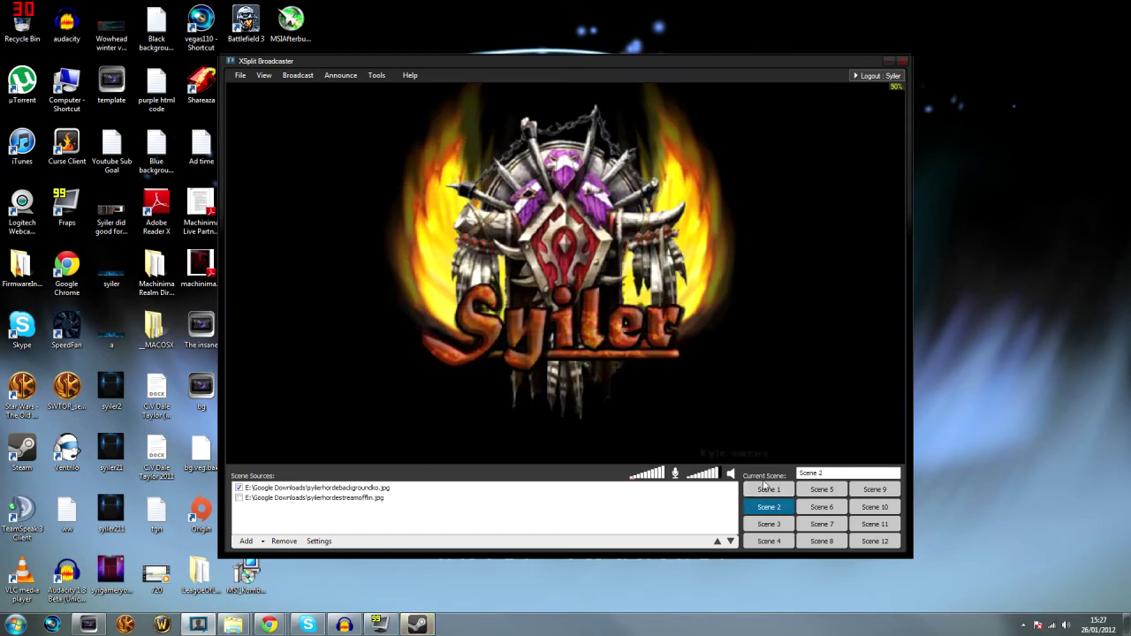
Toggle between Scene 1 and Scene 2 several times, finishing on Scene 2
{"action": "left_click", "coordinate": [765, 488]}
{"action": "left_click", "coordinate": [765, 510]}
{"action": "left_click", "coordinate": [766, 489]}
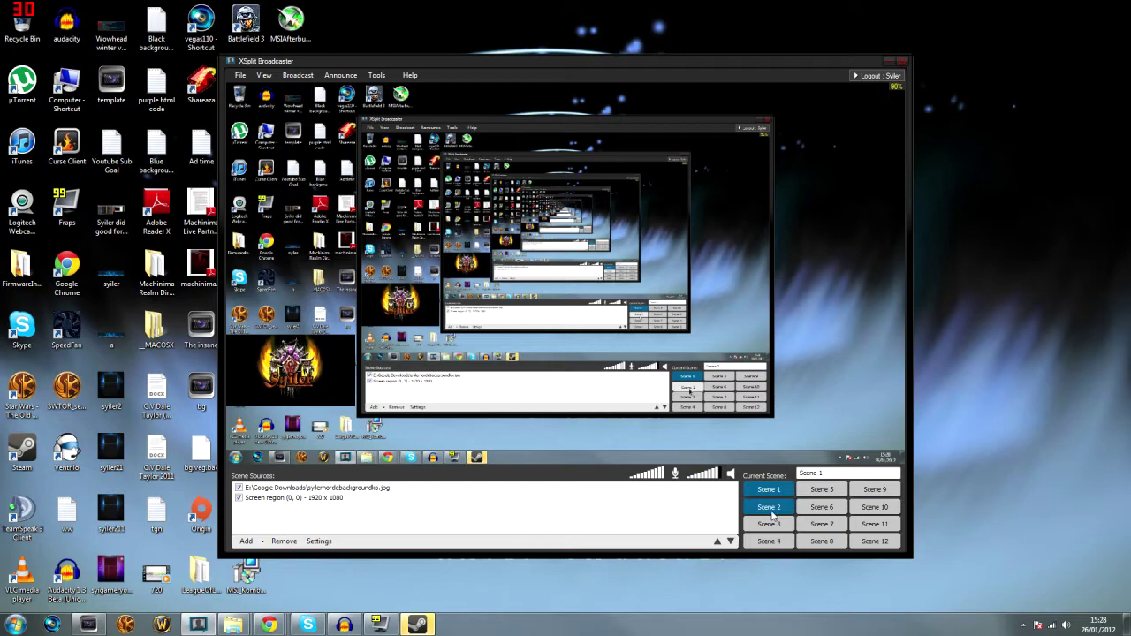
{"action": "left_click", "coordinate": [769, 508]}
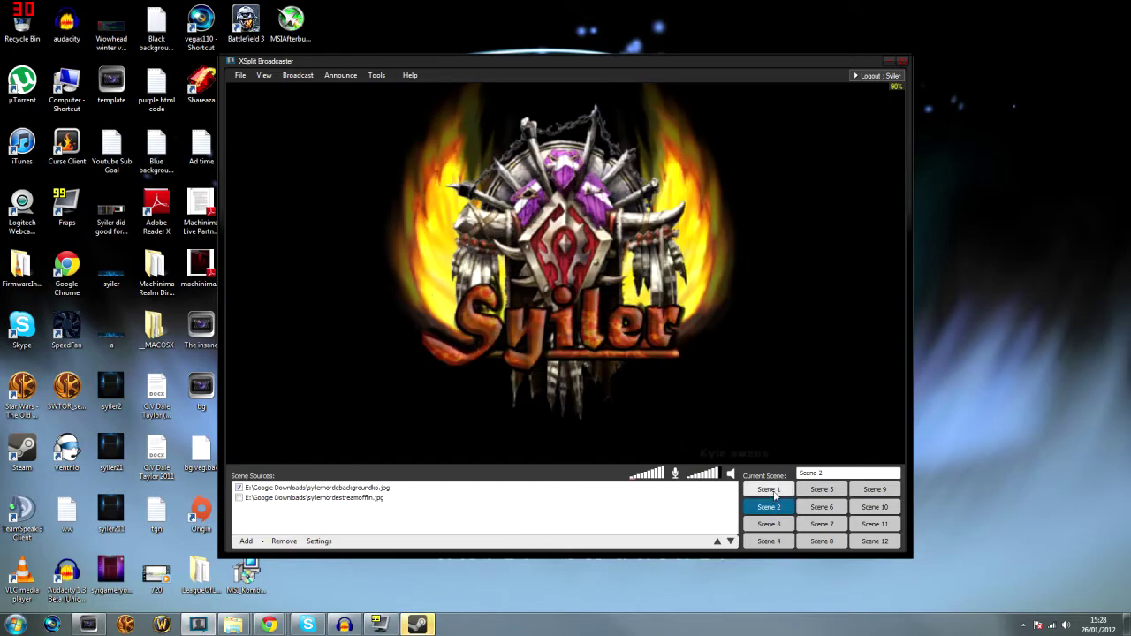
{"action": "left_click", "coordinate": [775, 493]}
{"action": "left_click", "coordinate": [771, 508]}
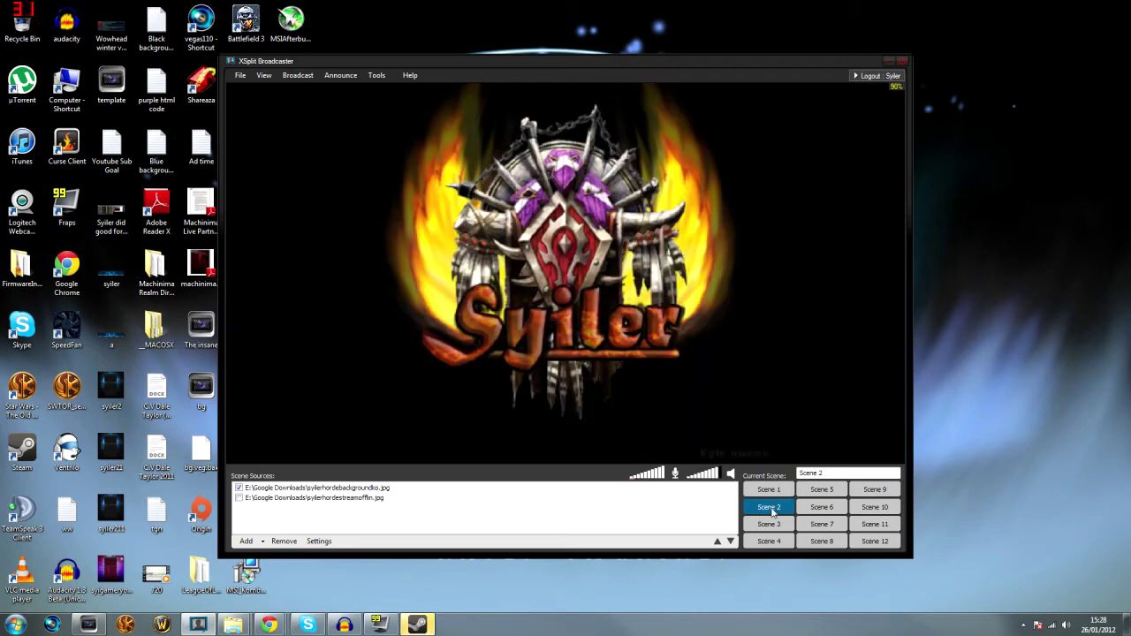
{"action": "left_click", "coordinate": [773, 492]}
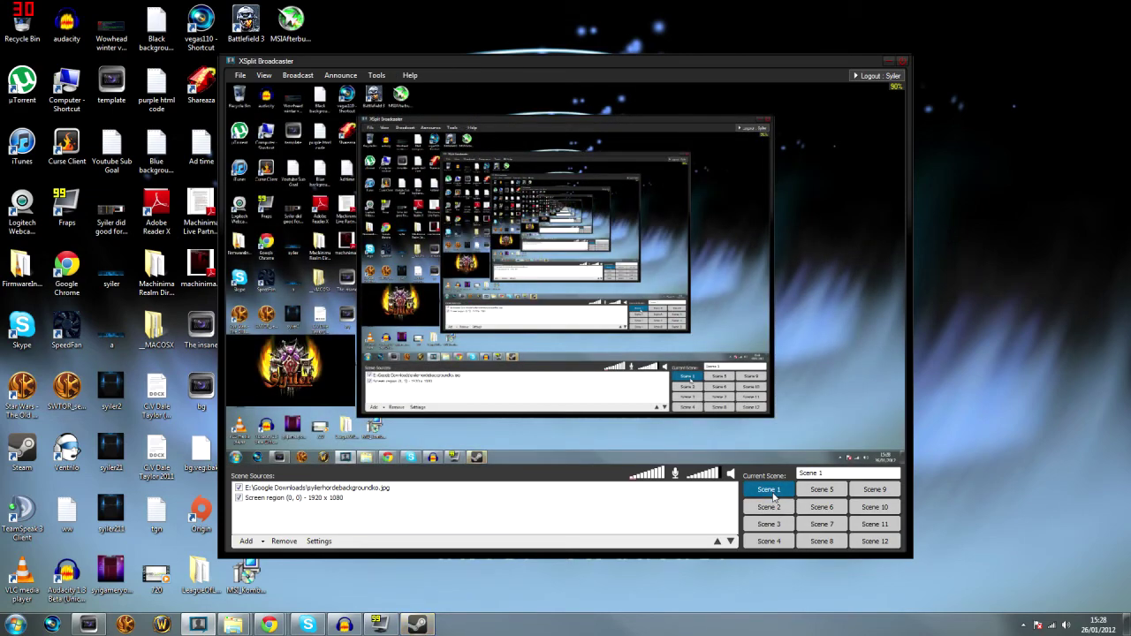
{"action": "left_click", "coordinate": [771, 508]}
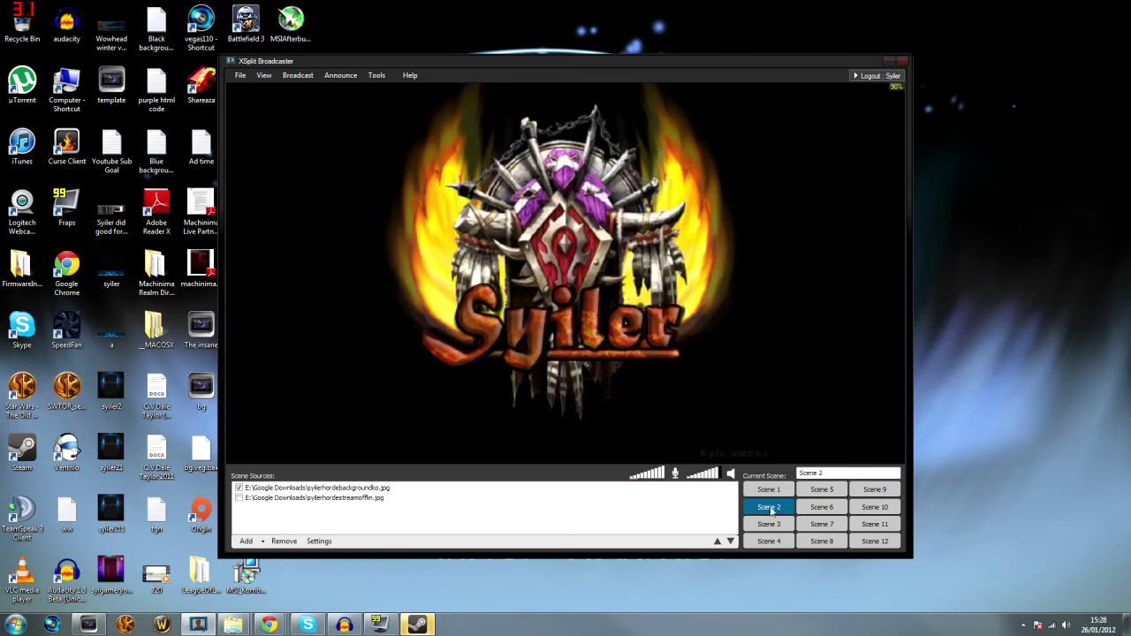
Stretch the logo image source to fill the Scene 2 preview
{"action": "left_click", "coordinate": [252, 542]}
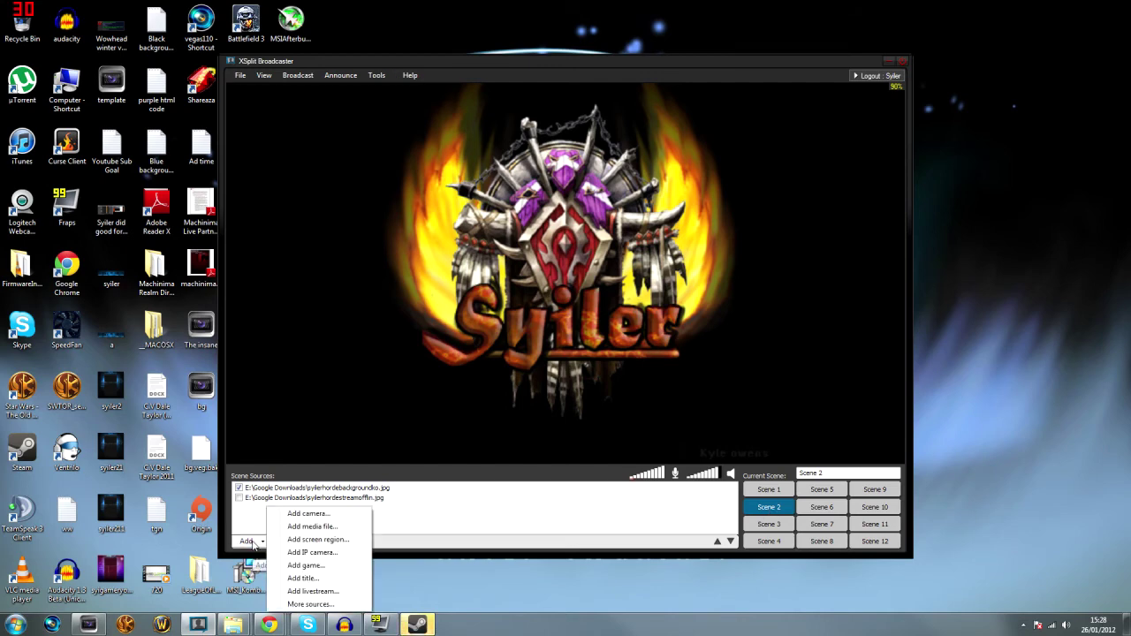
{"action": "left_click", "coordinate": [314, 488]}
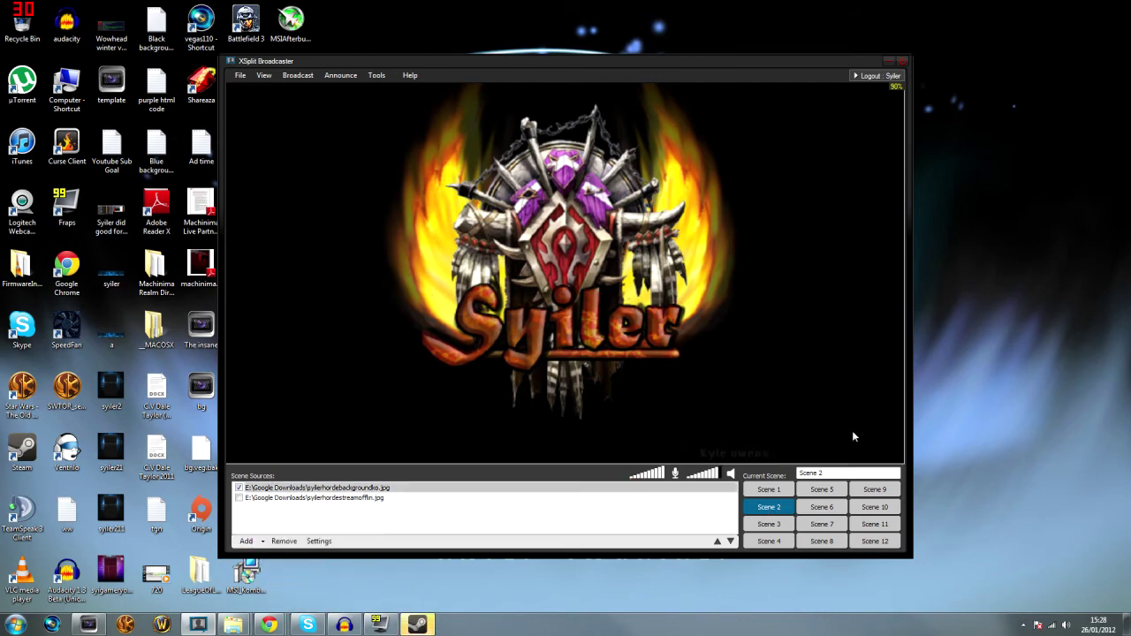
{"action": "left_click_drag", "start_coordinate": [899, 458], "coordinate": [930, 461]}
Add a '1sec guys!' title, widen it across the logo, then return to Scene 1
{"action": "left_click", "coordinate": [247, 541]}
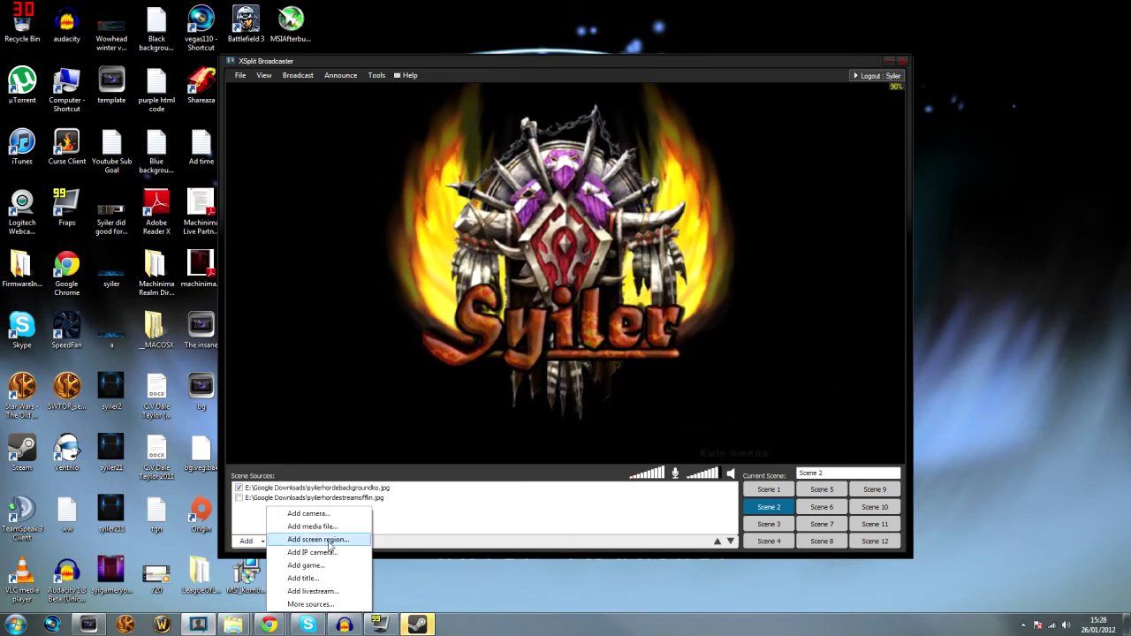
{"action": "left_click", "coordinate": [258, 541]}
{"action": "left_click", "coordinate": [258, 541]}
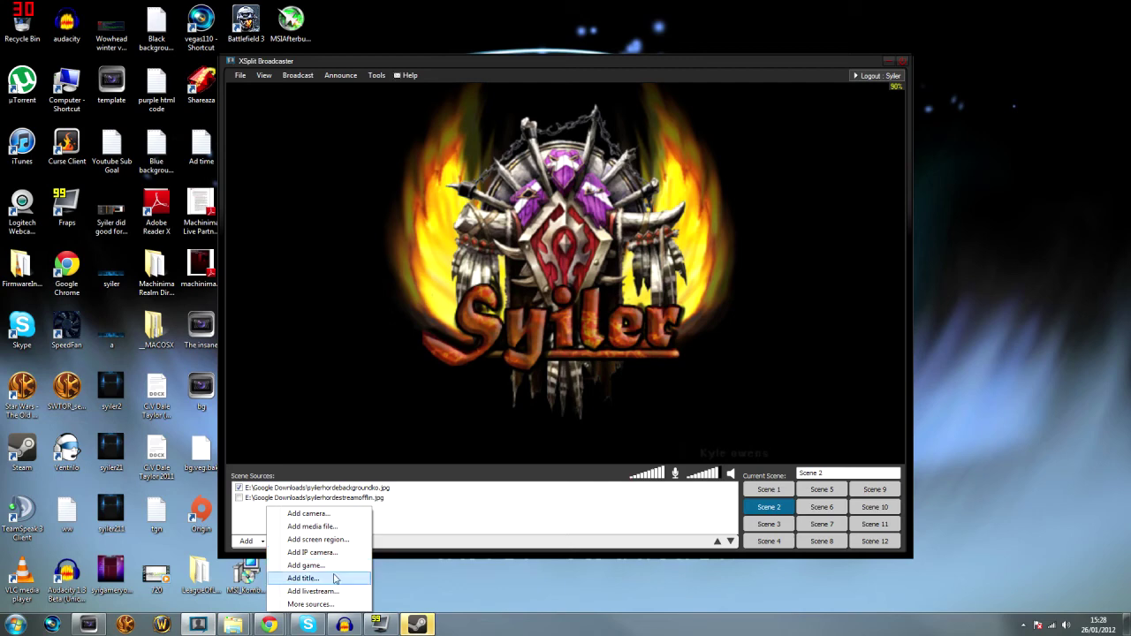
{"action": "left_click", "coordinate": [340, 579]}
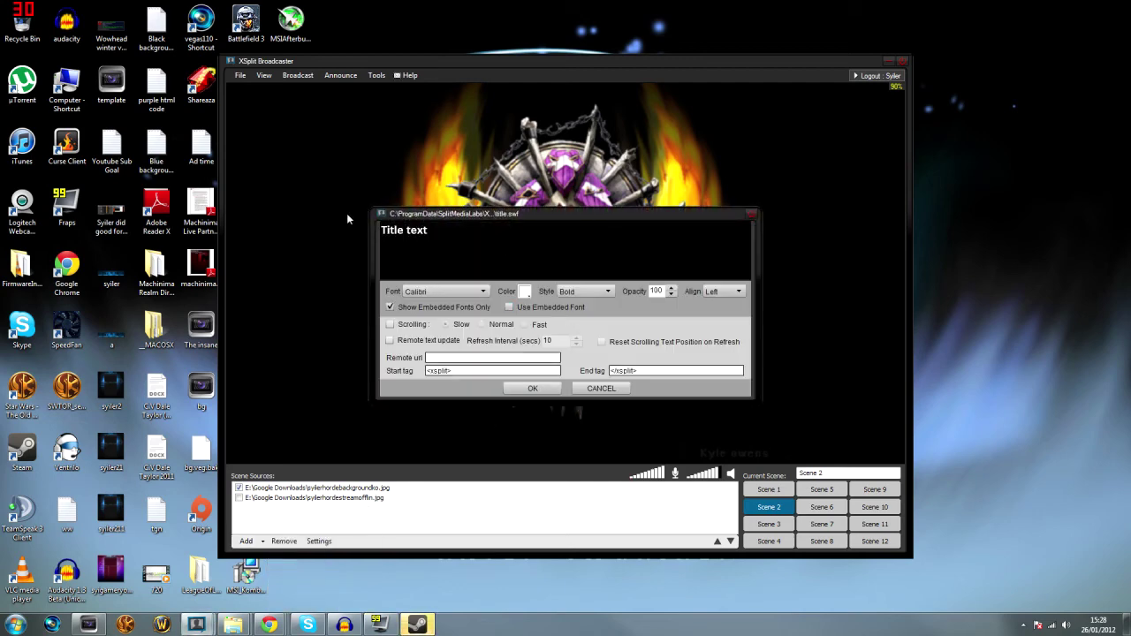
{"action": "type", "text": "1sec guys"}
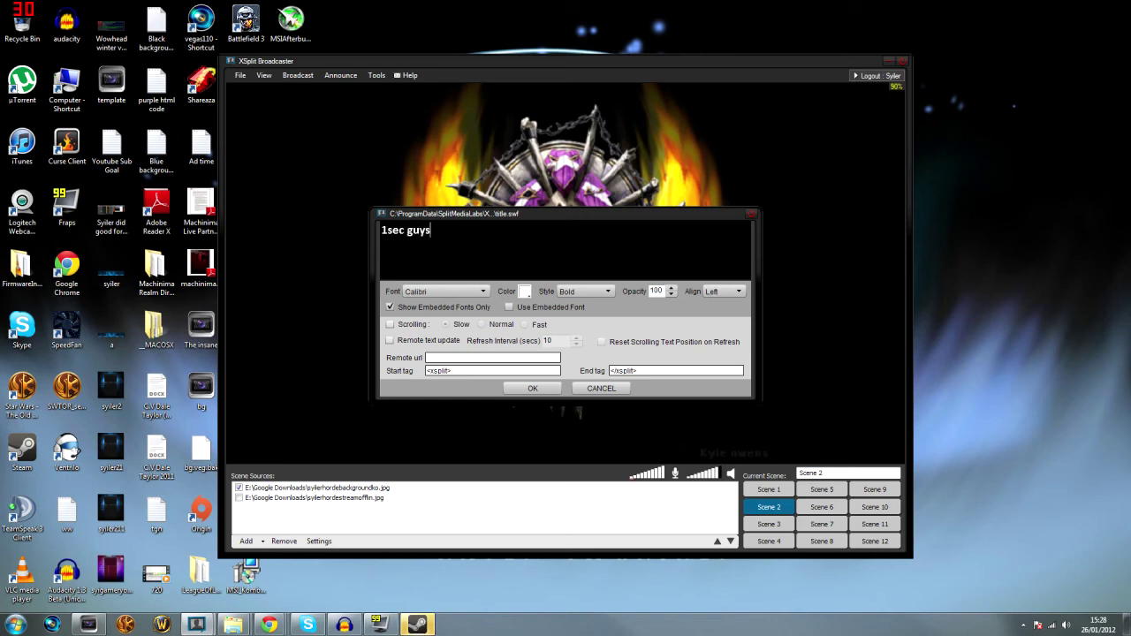
{"action": "type", "text": "!"}
{"action": "left_click", "coordinate": [548, 390]}
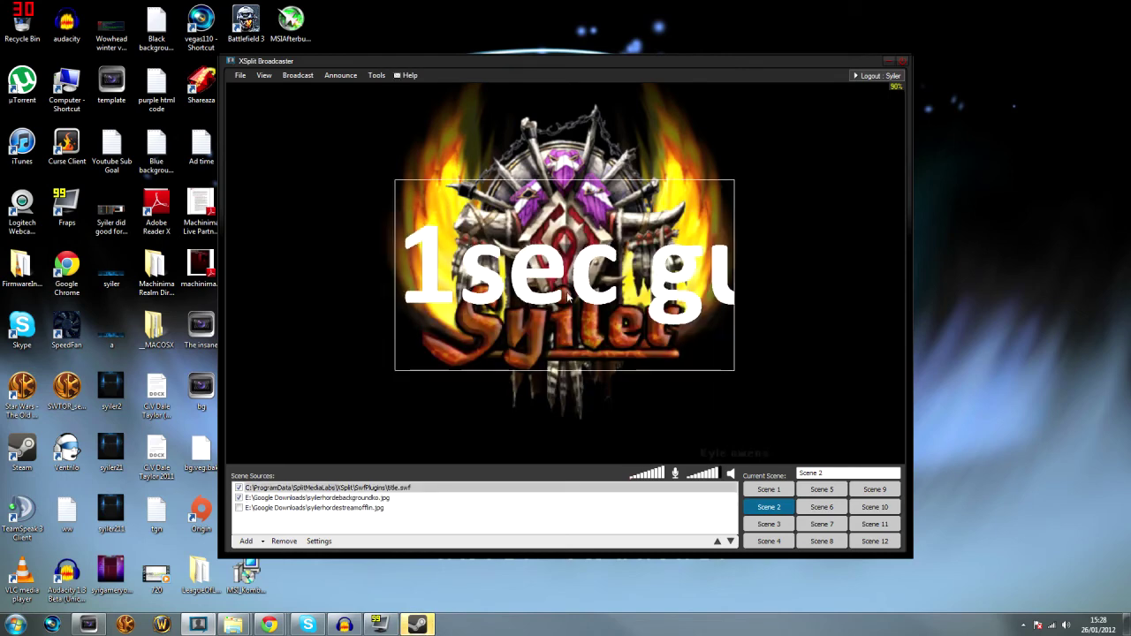
{"action": "left_click_drag", "start_coordinate": [568, 299], "coordinate": [555, 345]}
{"action": "left_click_drag", "start_coordinate": [733, 327], "coordinate": [884, 332]}
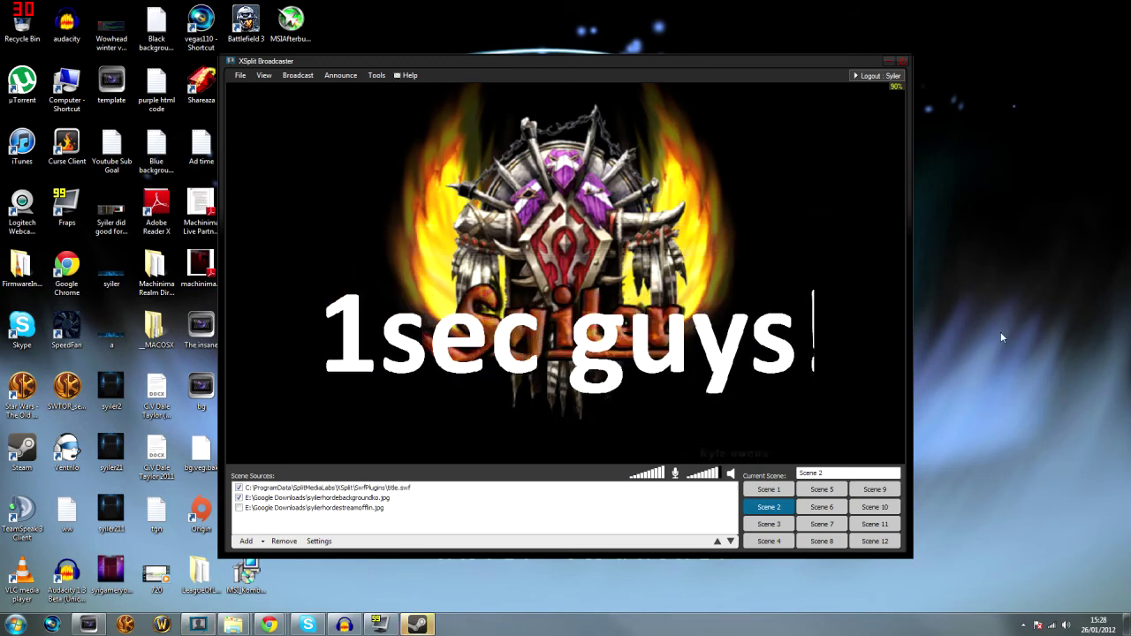
{"action": "left_click", "coordinate": [769, 489]}
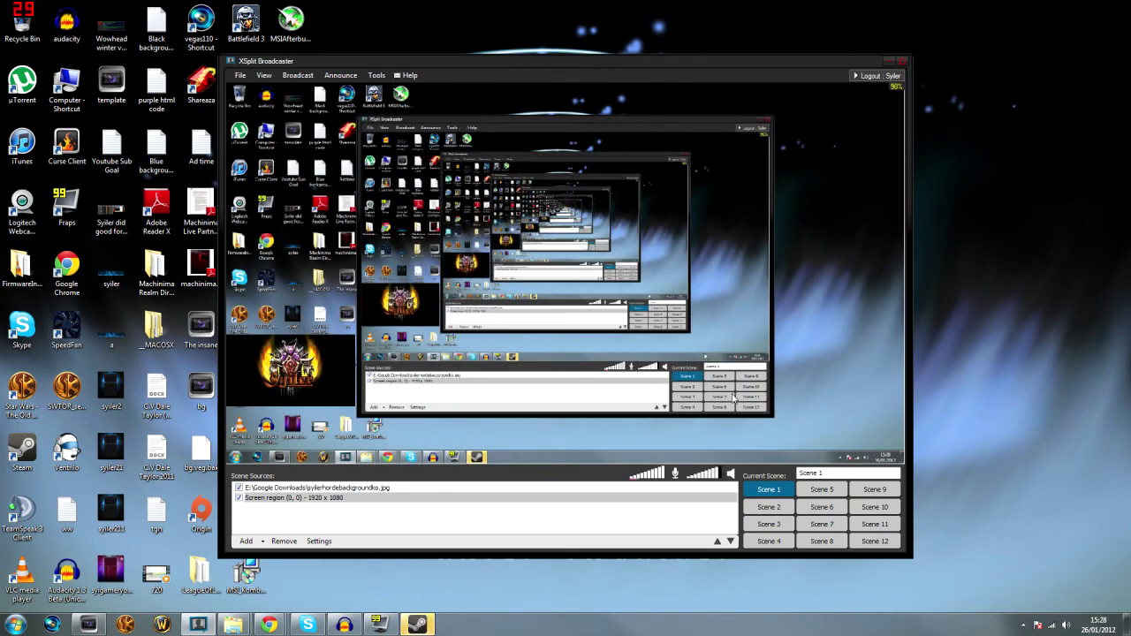
{"action": "left_click", "coordinate": [410, 75]}
{"action": "mouse_move", "coordinate": [303, 79]}
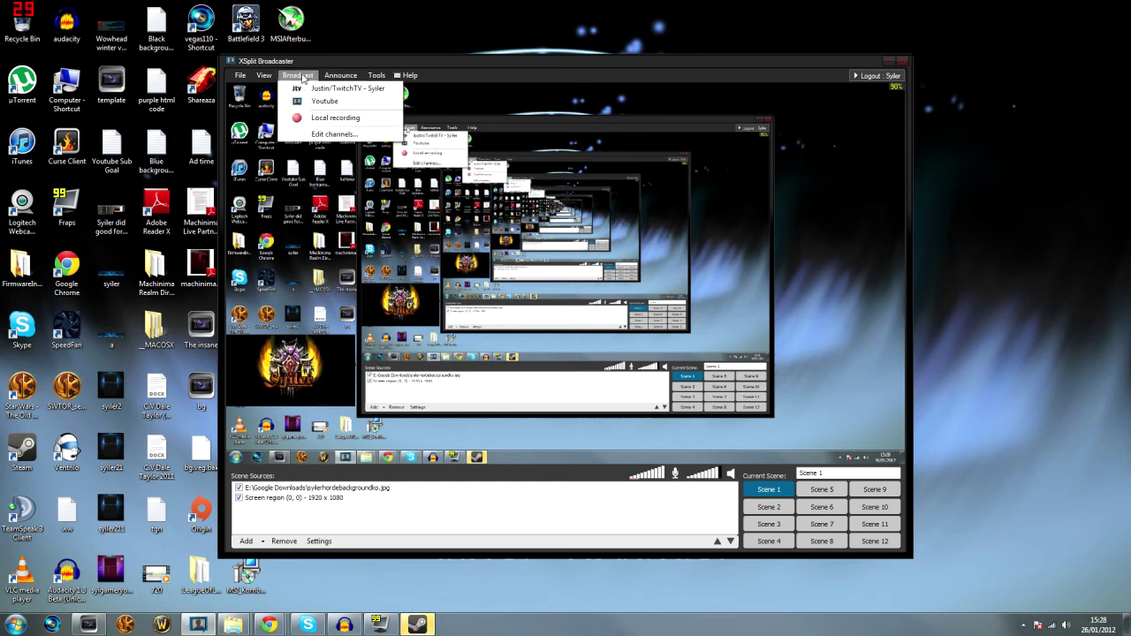
{"action": "mouse_move", "coordinate": [263, 75]}
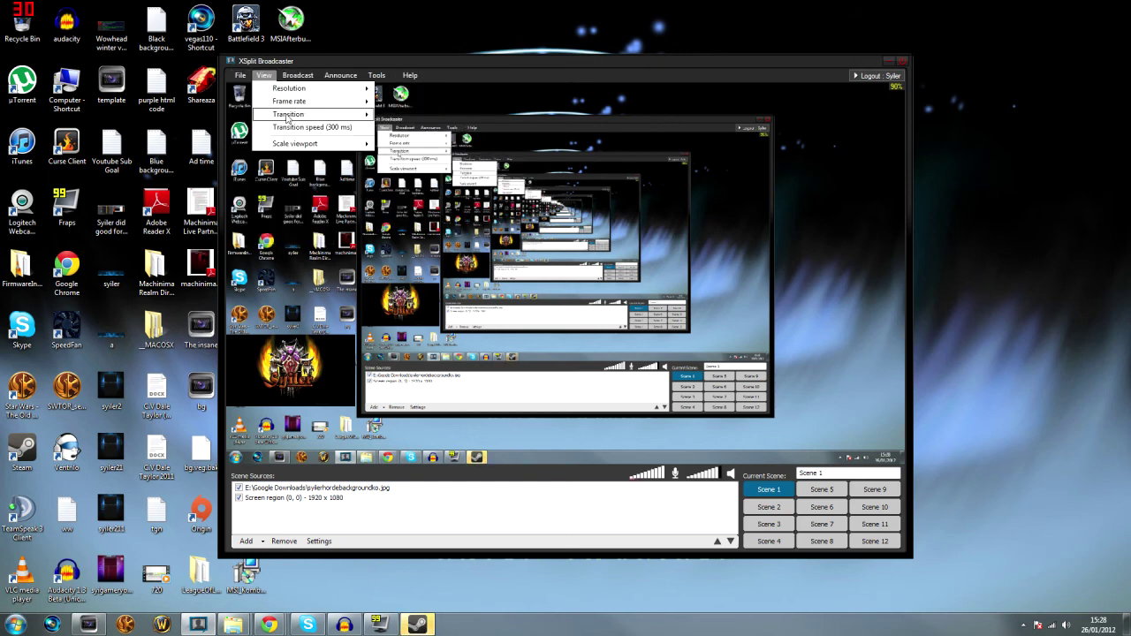
{"action": "mouse_move", "coordinate": [299, 102]}
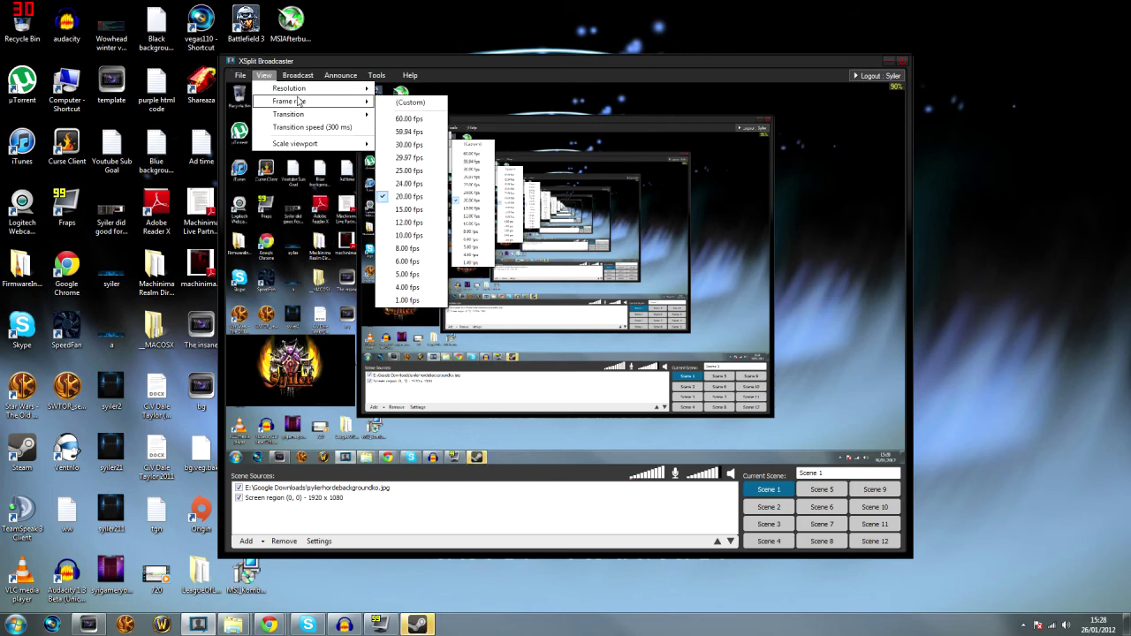